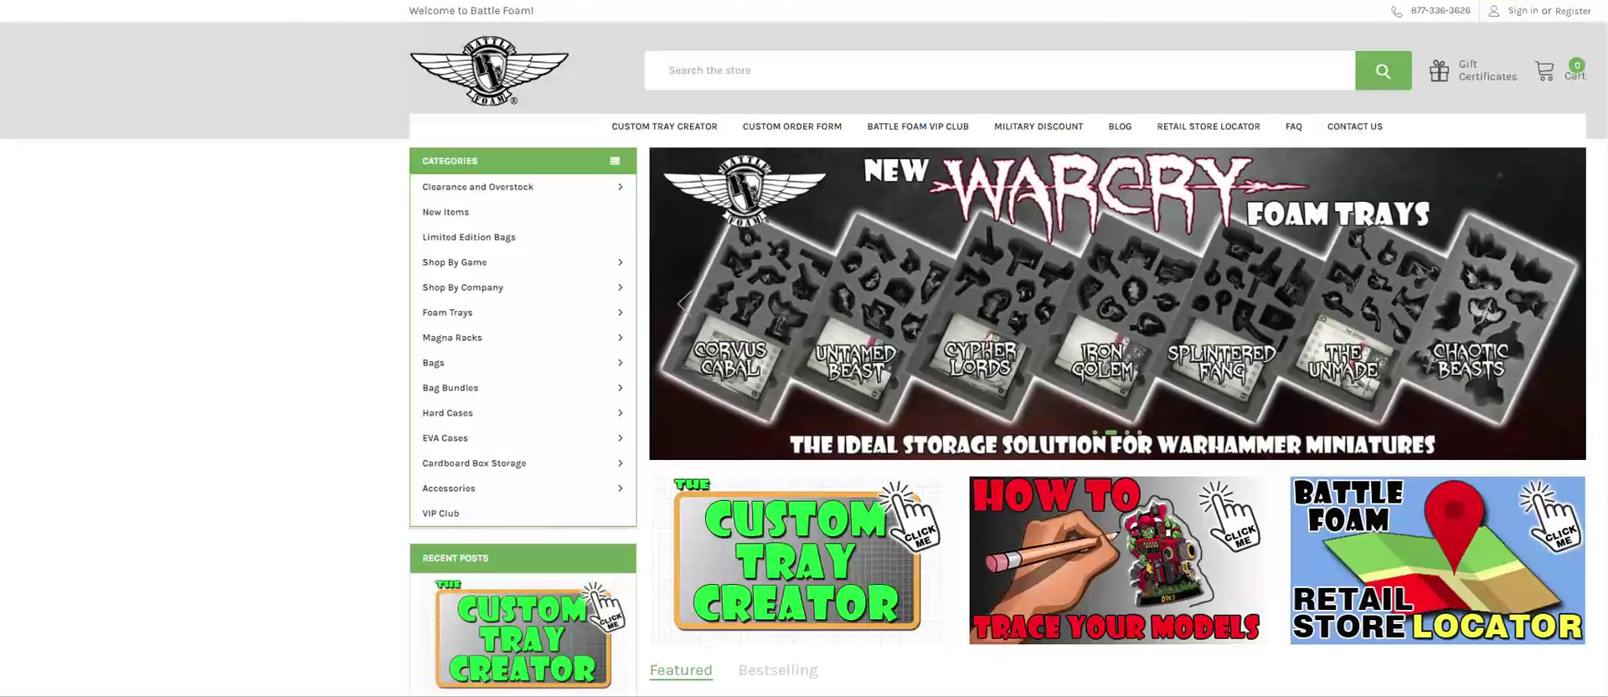
Step: Open the Custom Tray Creator from the Battle Foam homepage banner
{"action": "left_click", "coordinate": [789, 544]}
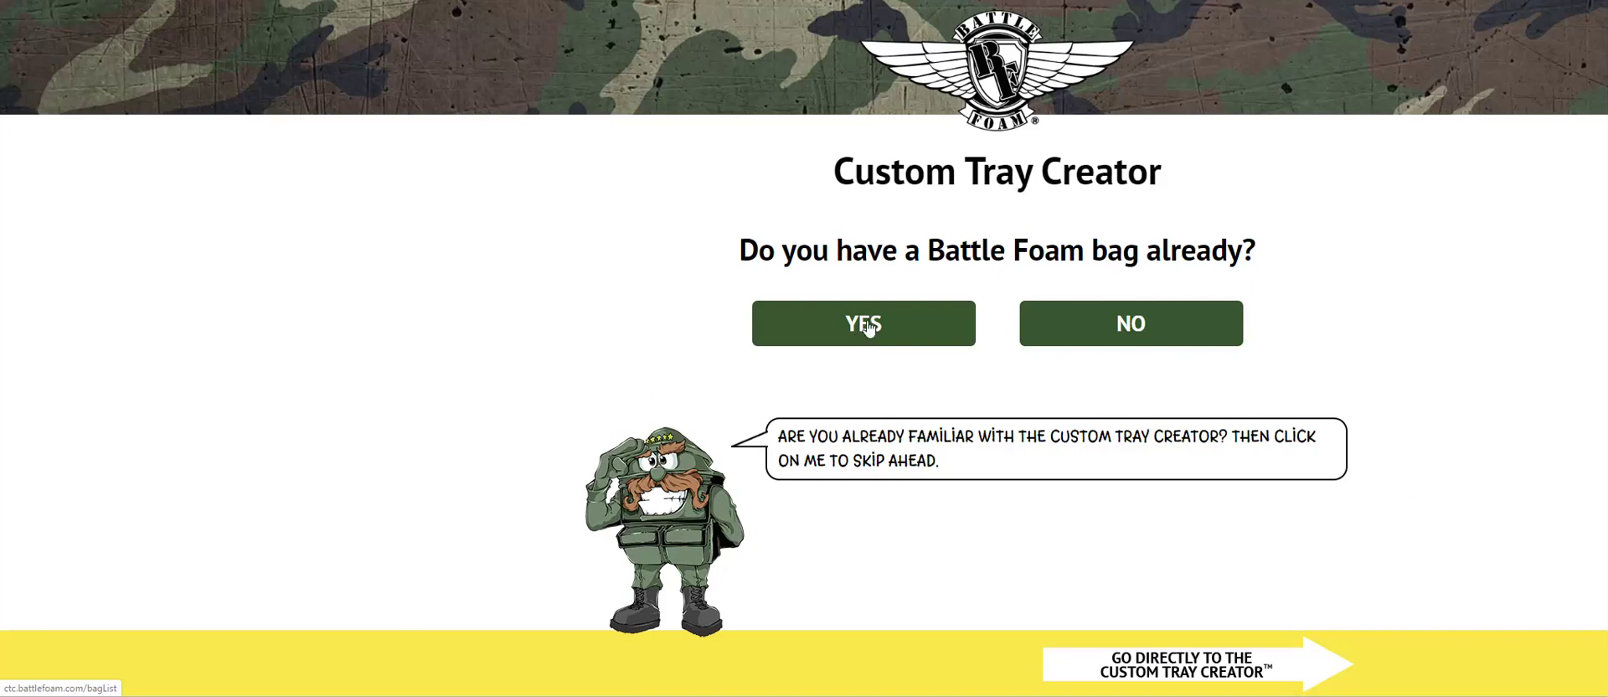
Step: Answer yes to already owning a Battle Foam bag
{"action": "left_click", "coordinate": [868, 328]}
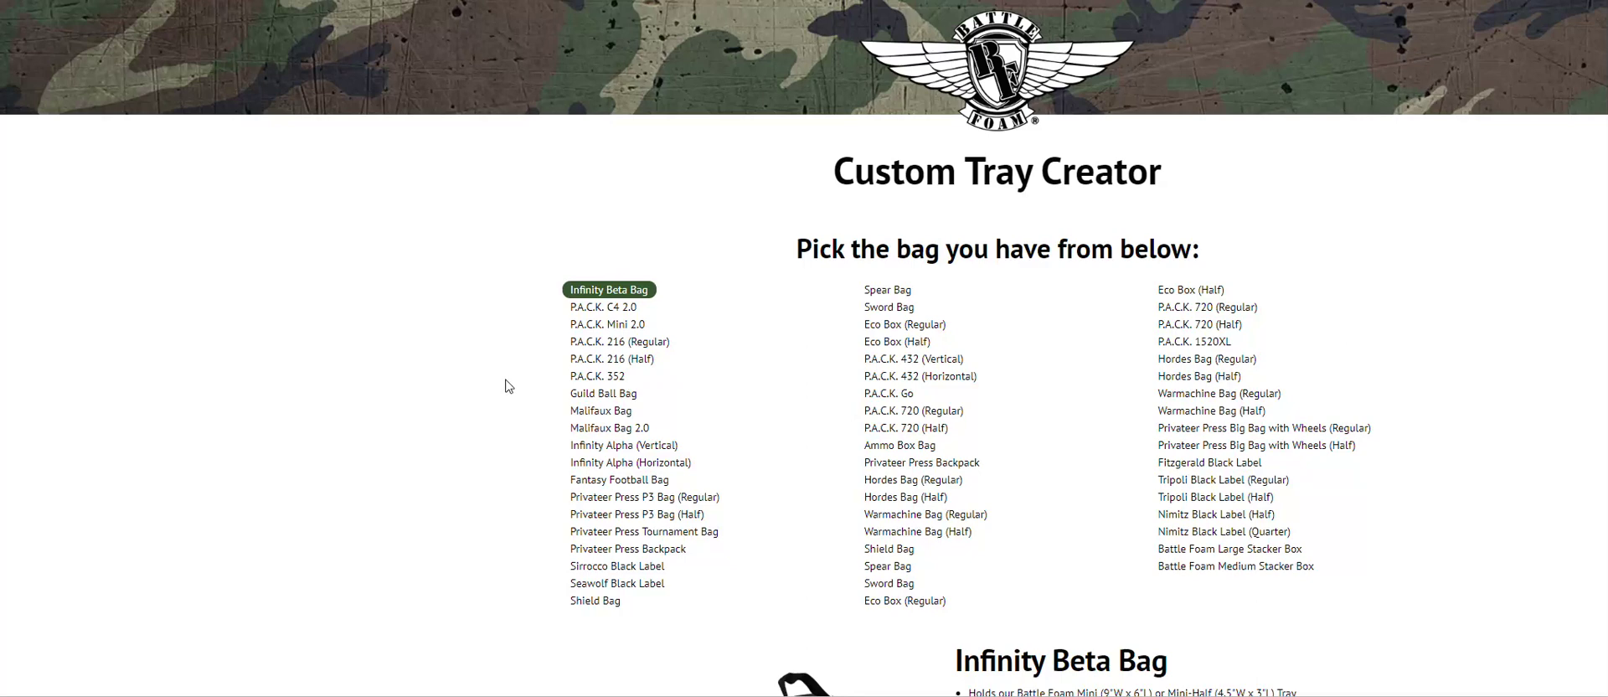
Step: Choose P.A.C.K. 720 (Regular) from the bag list and confirm it as the bag
{"action": "scroll", "coordinate": [507, 385], "scroll_direction": "down", "scroll_amount": 3}
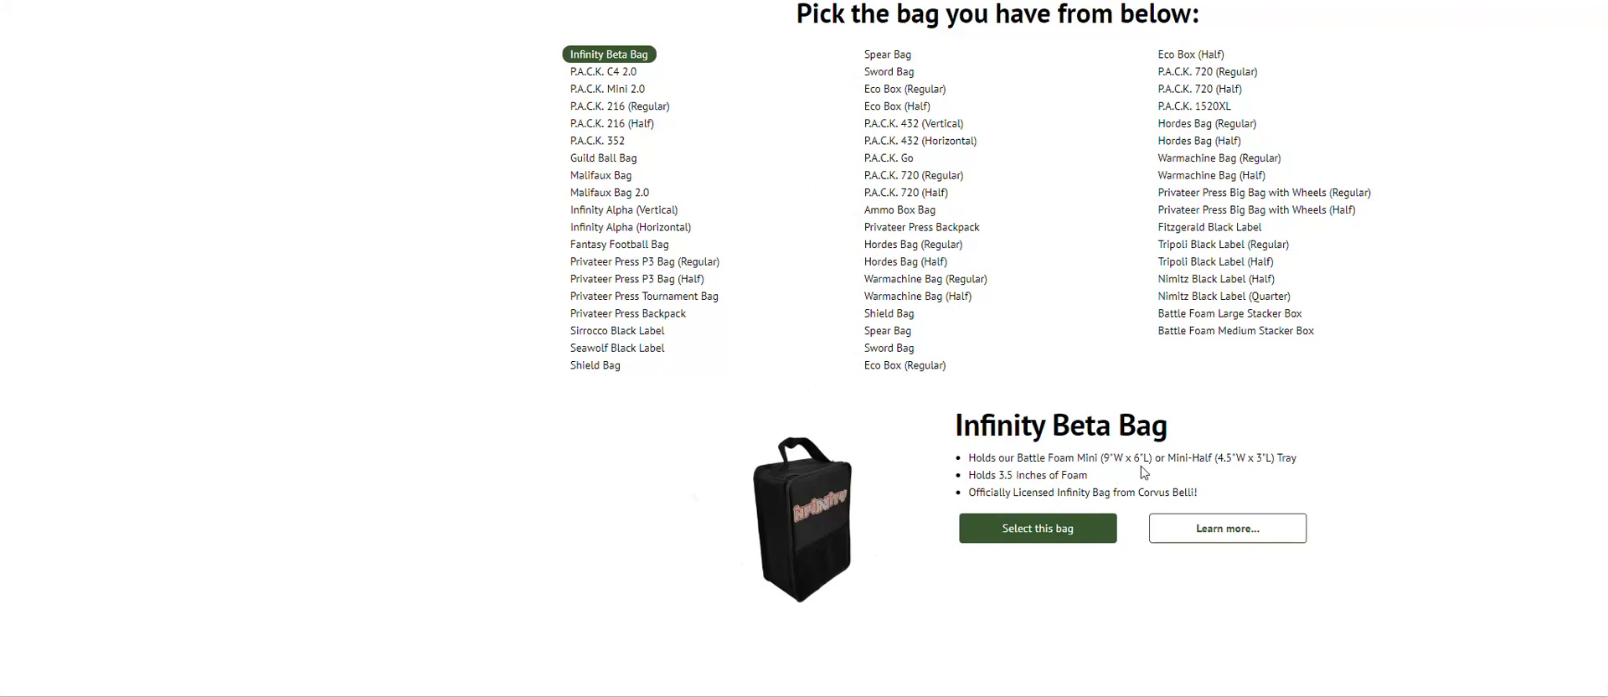
{"action": "scroll", "coordinate": [865, 459], "scroll_direction": "up", "scroll_amount": 1}
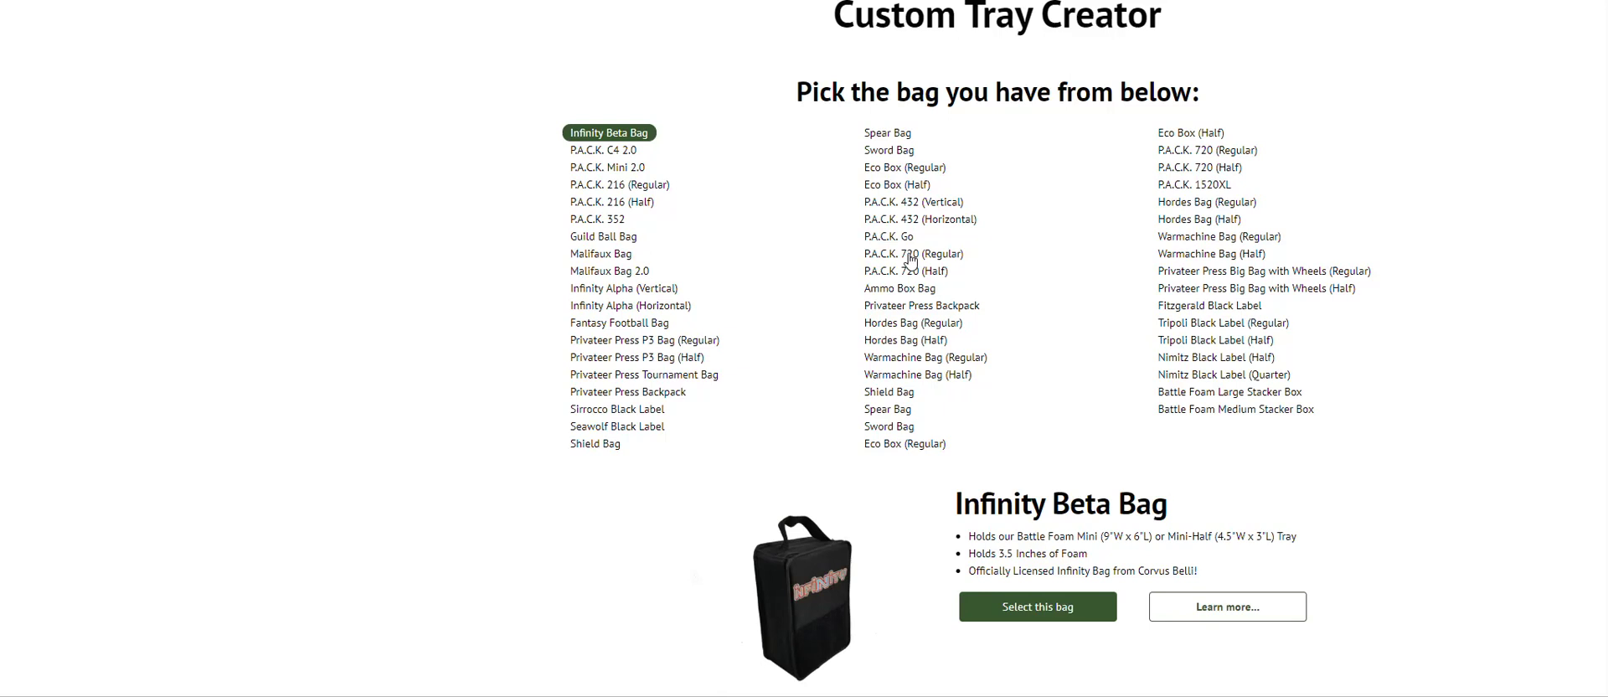
{"action": "left_click", "coordinate": [911, 257]}
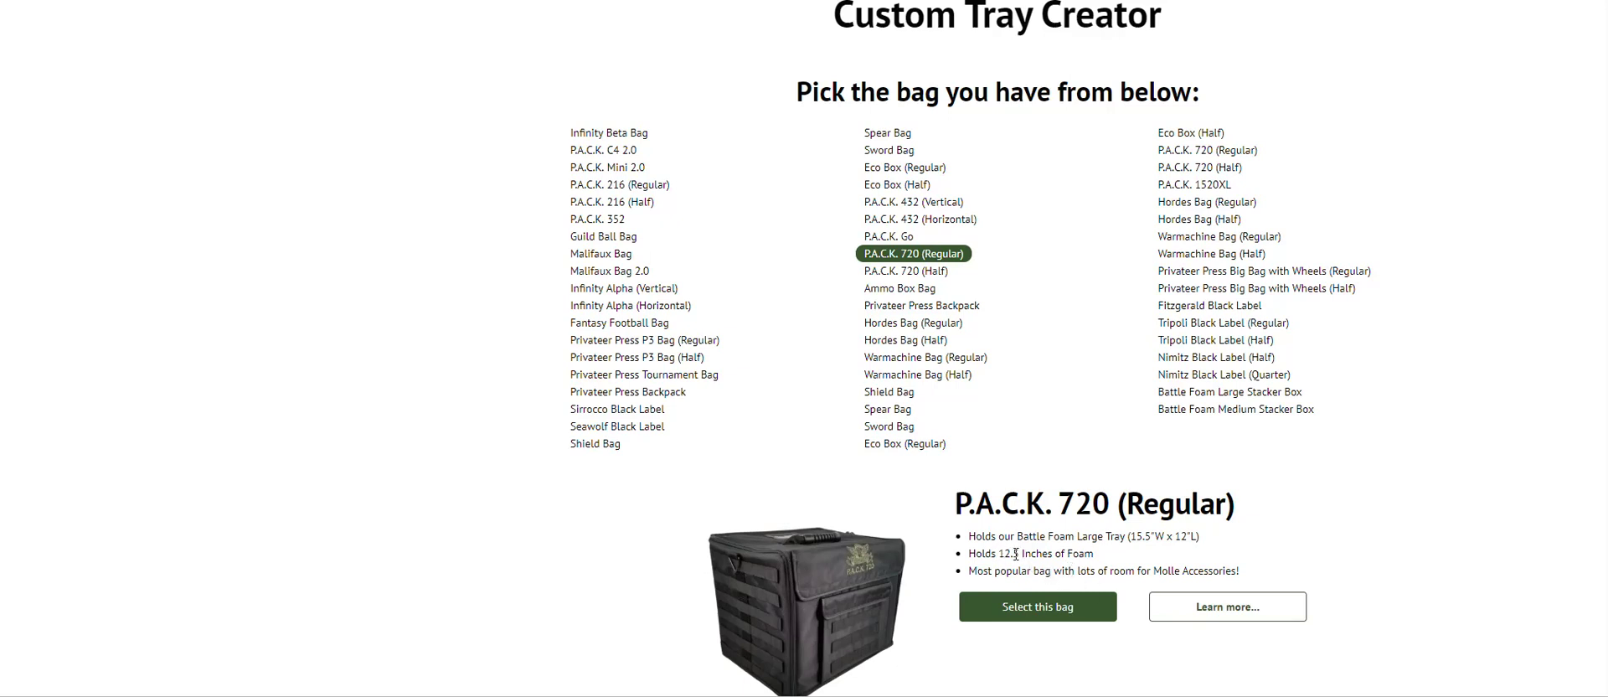
{"action": "left_click", "coordinate": [1042, 617]}
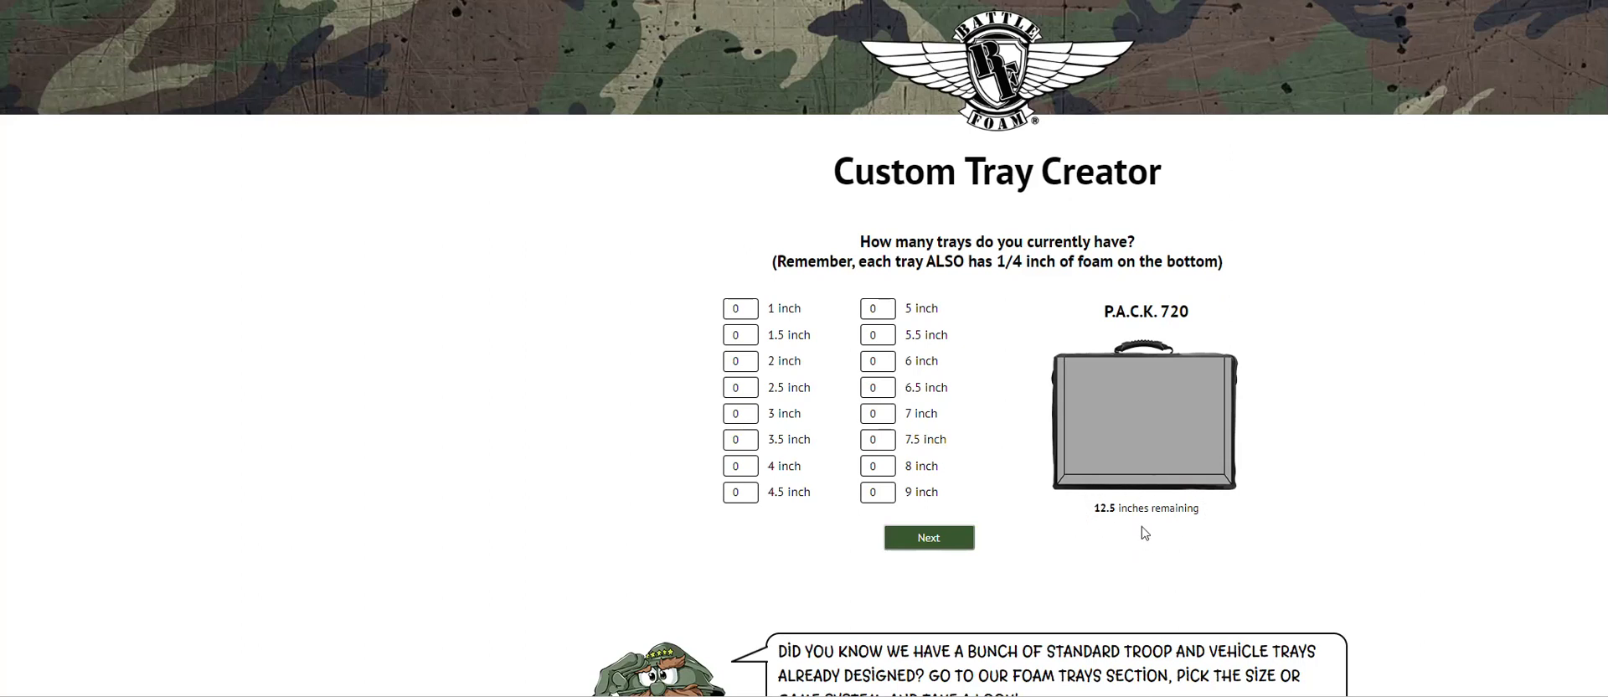
Step: Try raising the 3-inch tray count to 3, then reset it to 0
{"action": "left_click", "coordinate": [752, 410]}
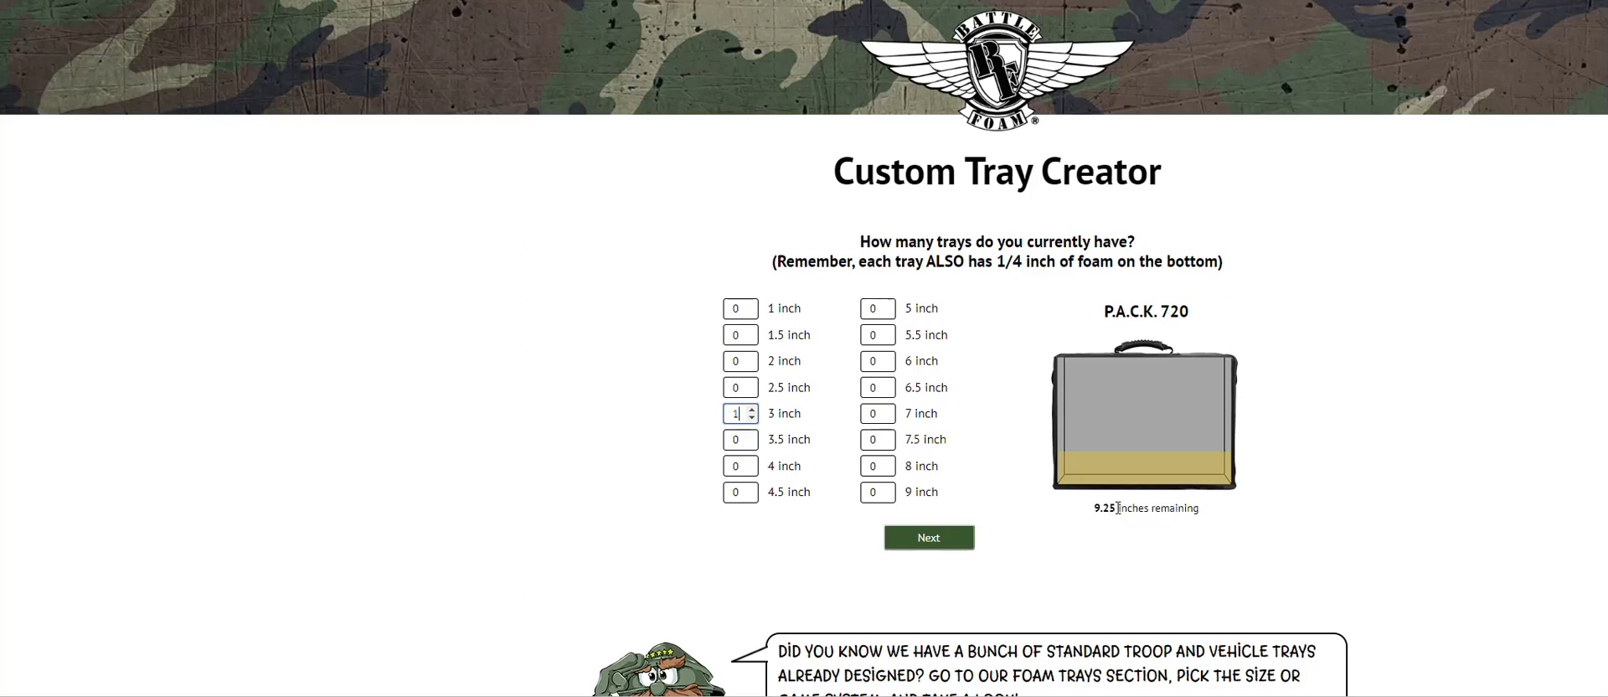
{"action": "left_click", "coordinate": [752, 409]}
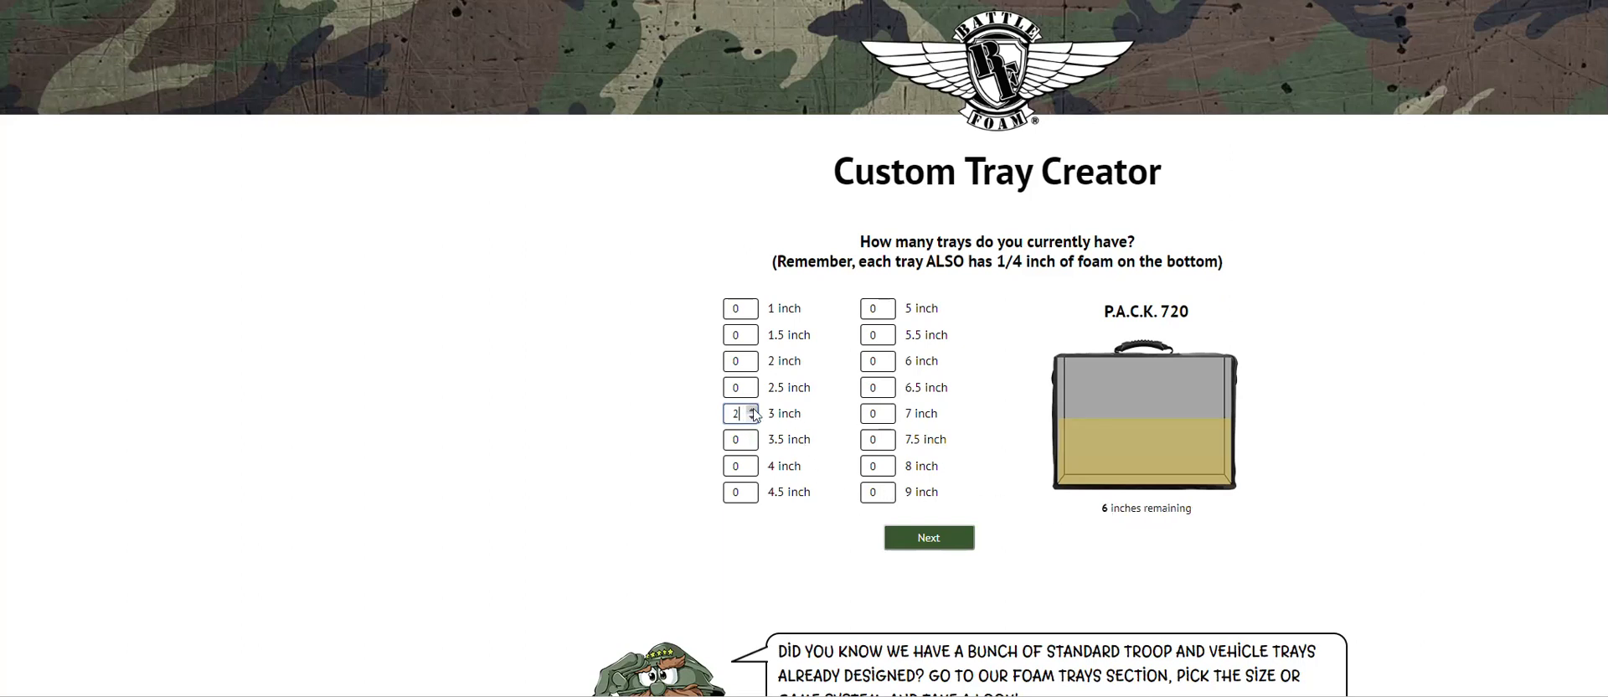
{"action": "left_click", "coordinate": [752, 409]}
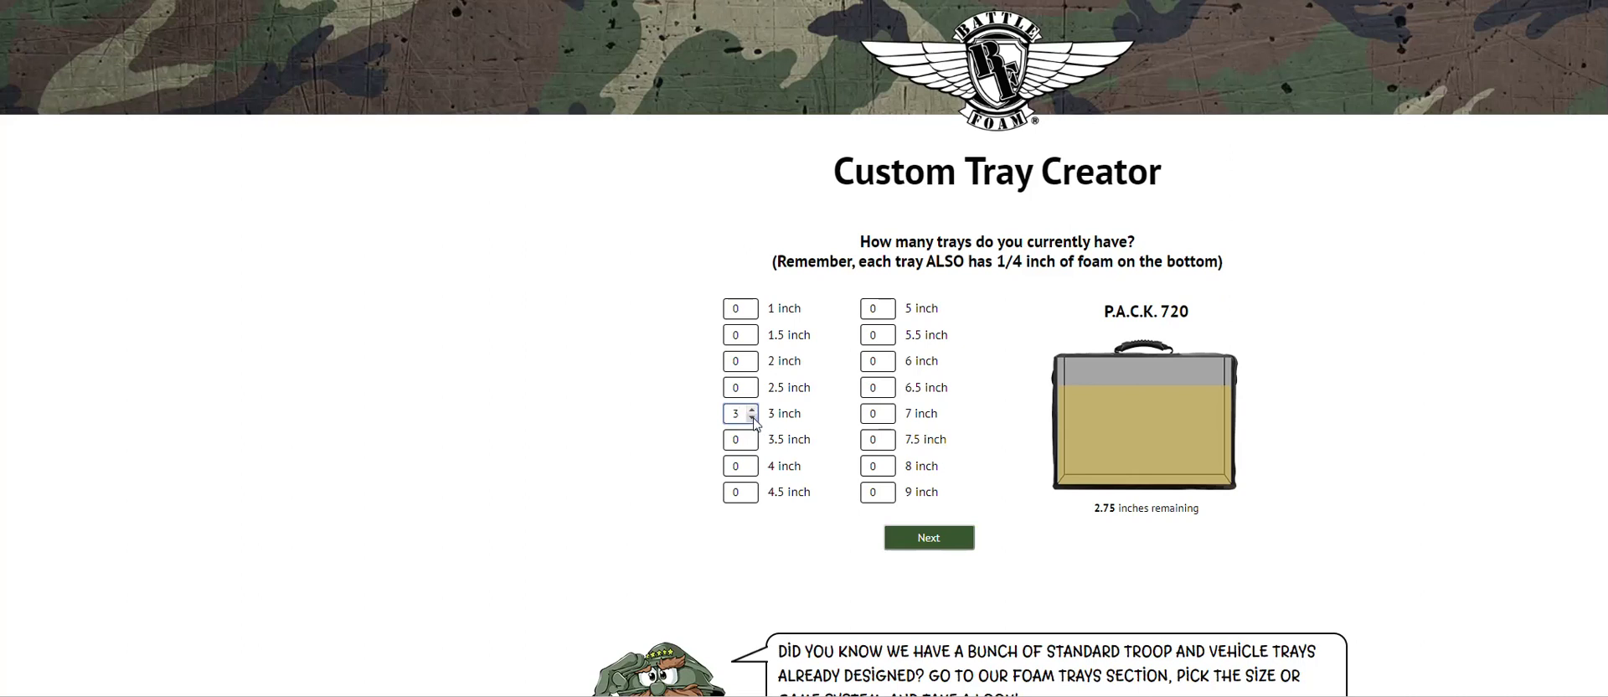
{"action": "left_click", "coordinate": [752, 416]}
{"action": "left_click", "coordinate": [752, 416]}
{"action": "left_click", "coordinate": [752, 416]}
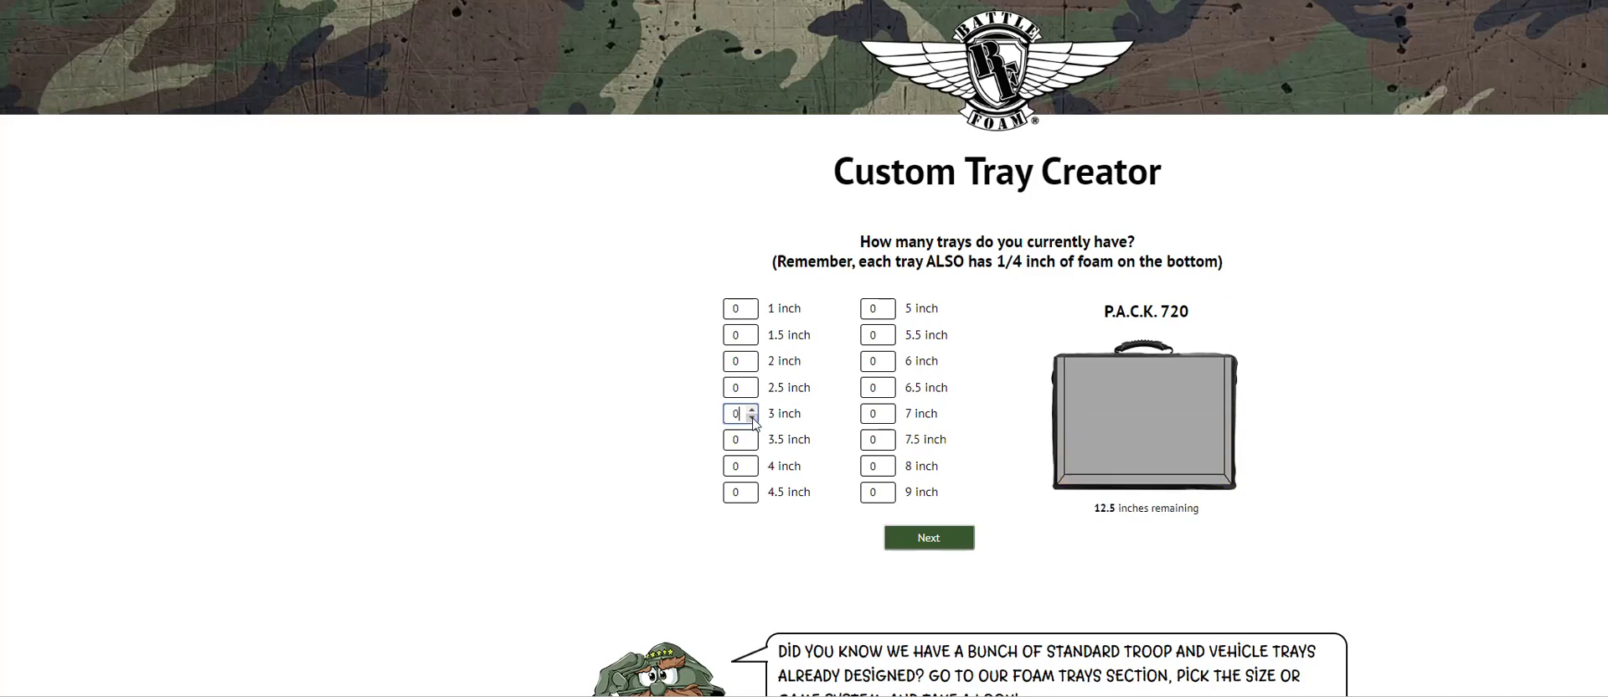
Step: Clear the 1-inch tray count to 0 and settle on one 3-inch tray, leaving 9.25 inches
{"action": "left_click", "coordinate": [752, 305]}
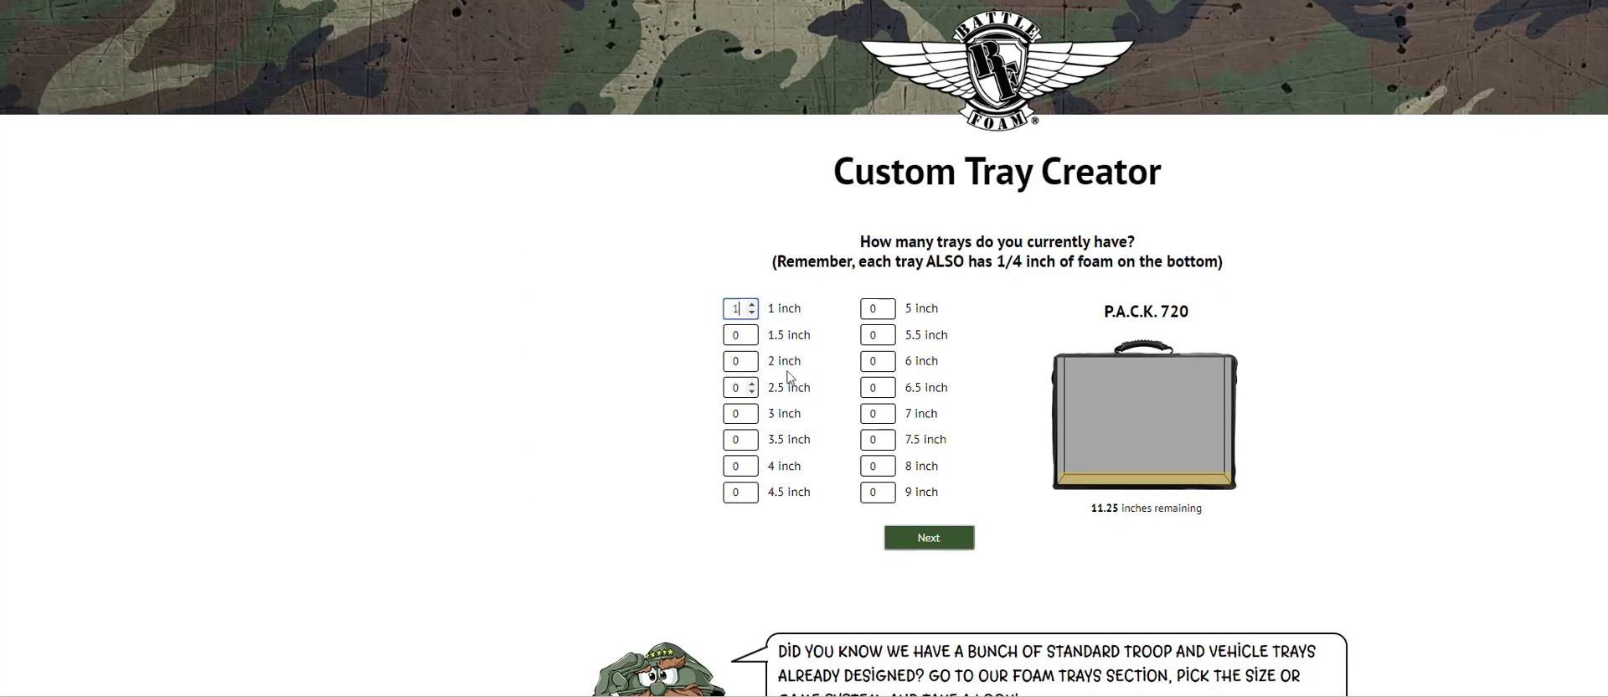
{"action": "left_click", "coordinate": [752, 306]}
{"action": "left_click", "coordinate": [752, 306]}
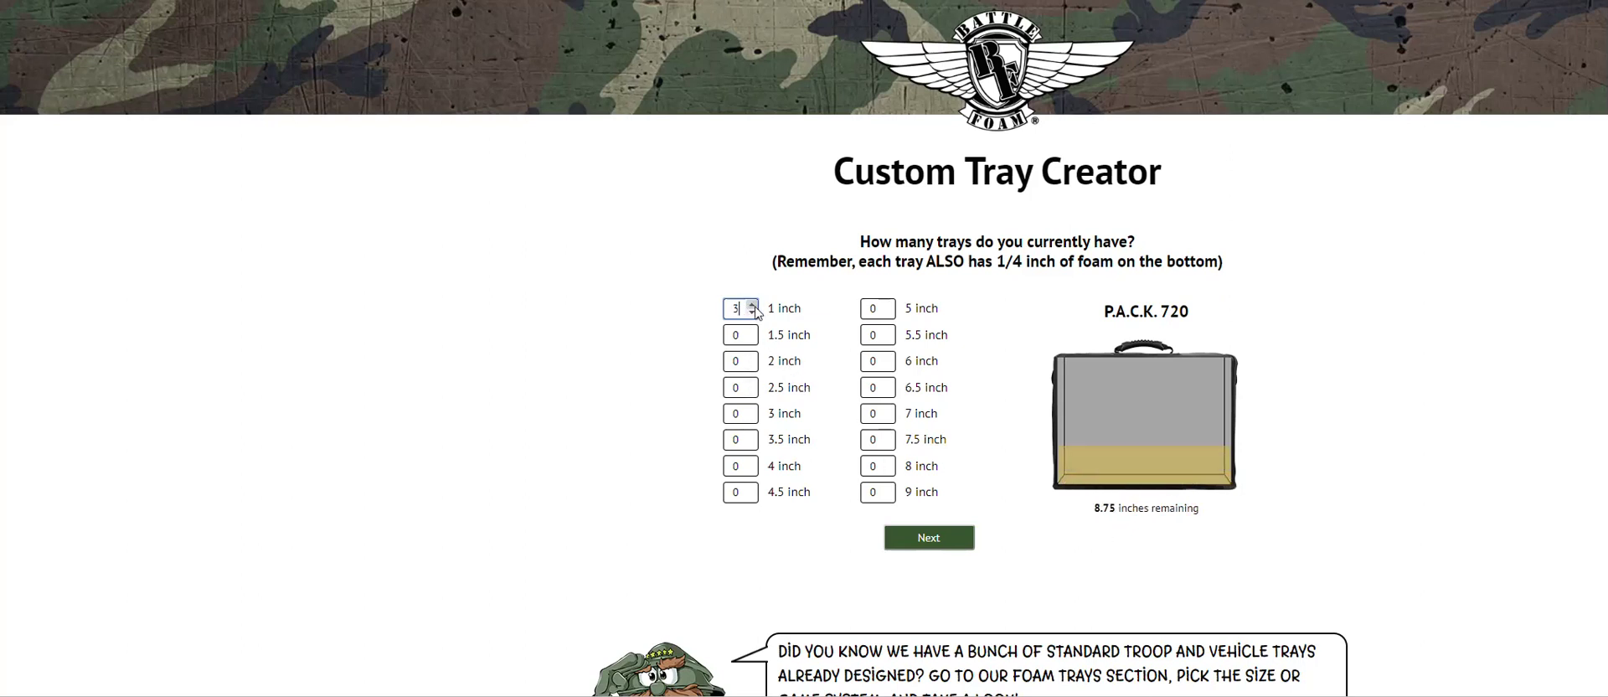
{"action": "left_click", "coordinate": [752, 305]}
{"action": "left_click", "coordinate": [752, 305]}
{"action": "left_click", "coordinate": [751, 312]}
{"action": "left_click", "coordinate": [751, 312]}
{"action": "left_click", "coordinate": [751, 312]}
{"action": "left_click", "coordinate": [751, 312]}
{"action": "left_click", "coordinate": [752, 312]}
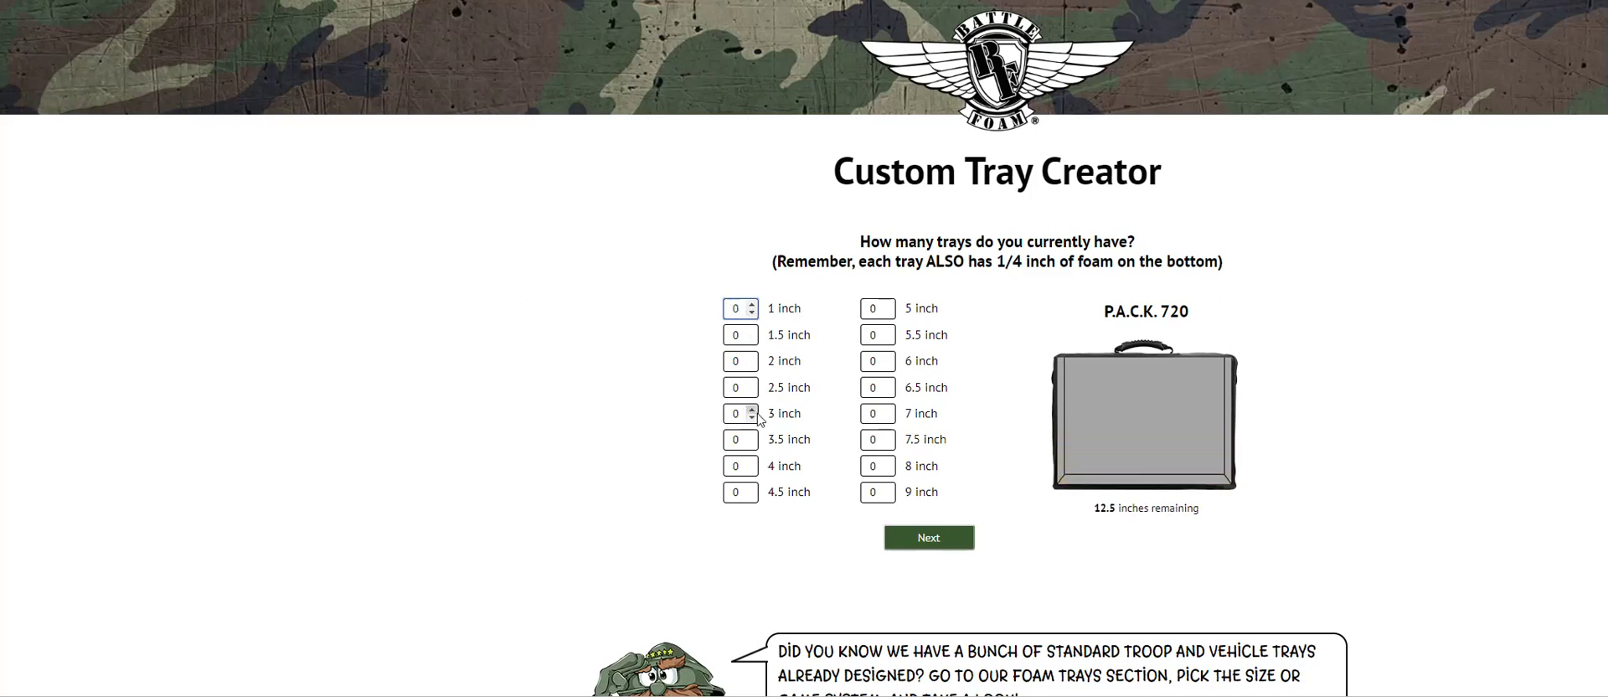
{"action": "left_click", "coordinate": [752, 409]}
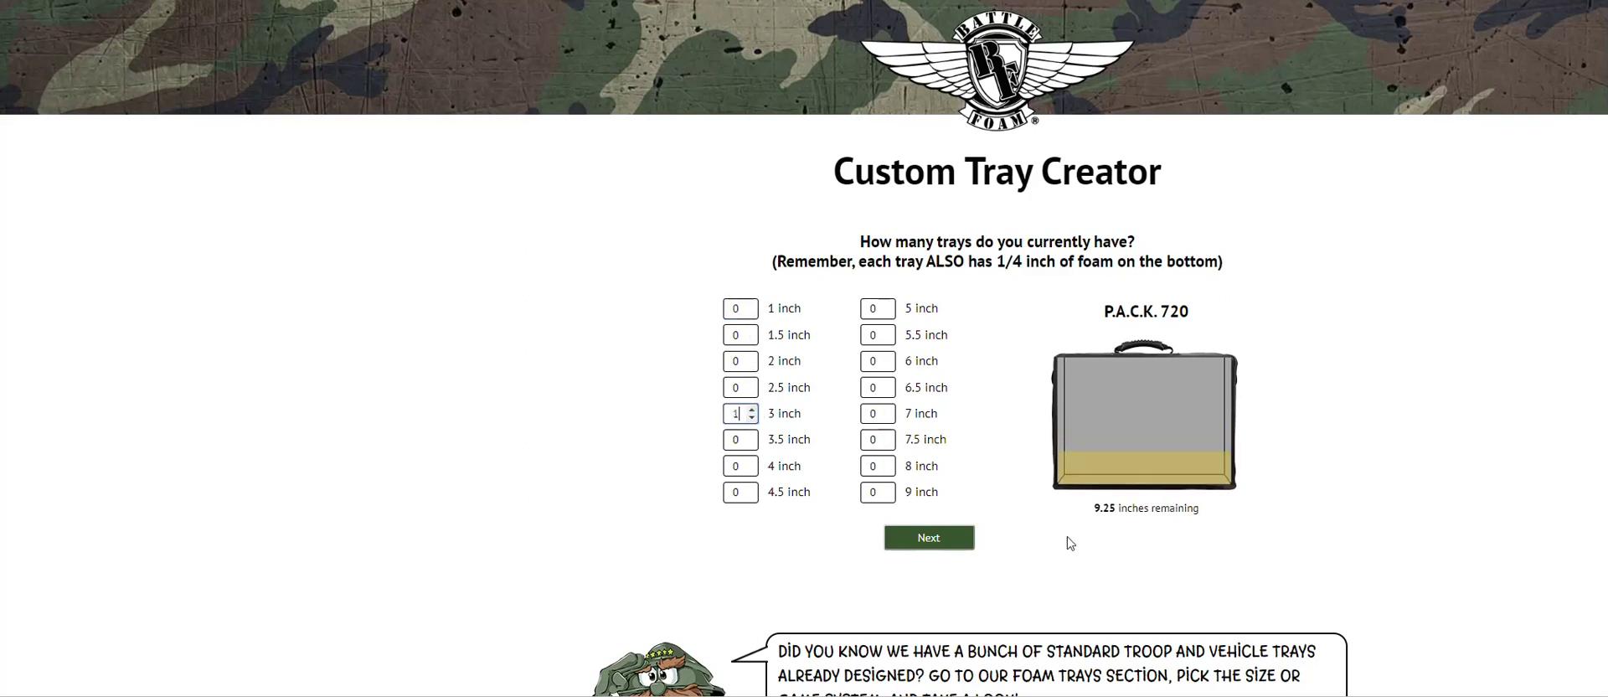
{"action": "left_click", "coordinate": [931, 545]}
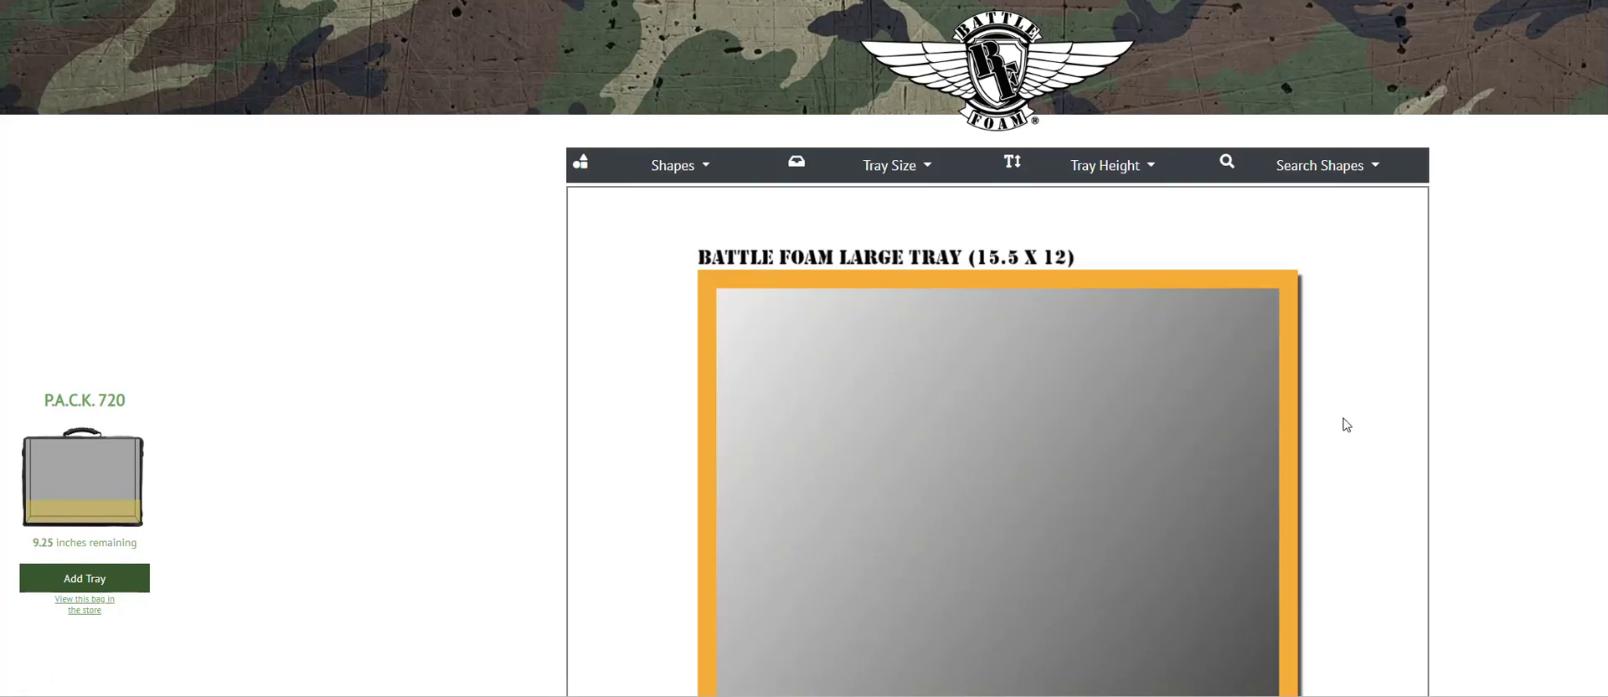
Step: Check the Tray Size options and keep the Large Tray (15.5 x 12)
{"action": "scroll", "coordinate": [1346, 424], "scroll_direction": "down", "scroll_amount": 1}
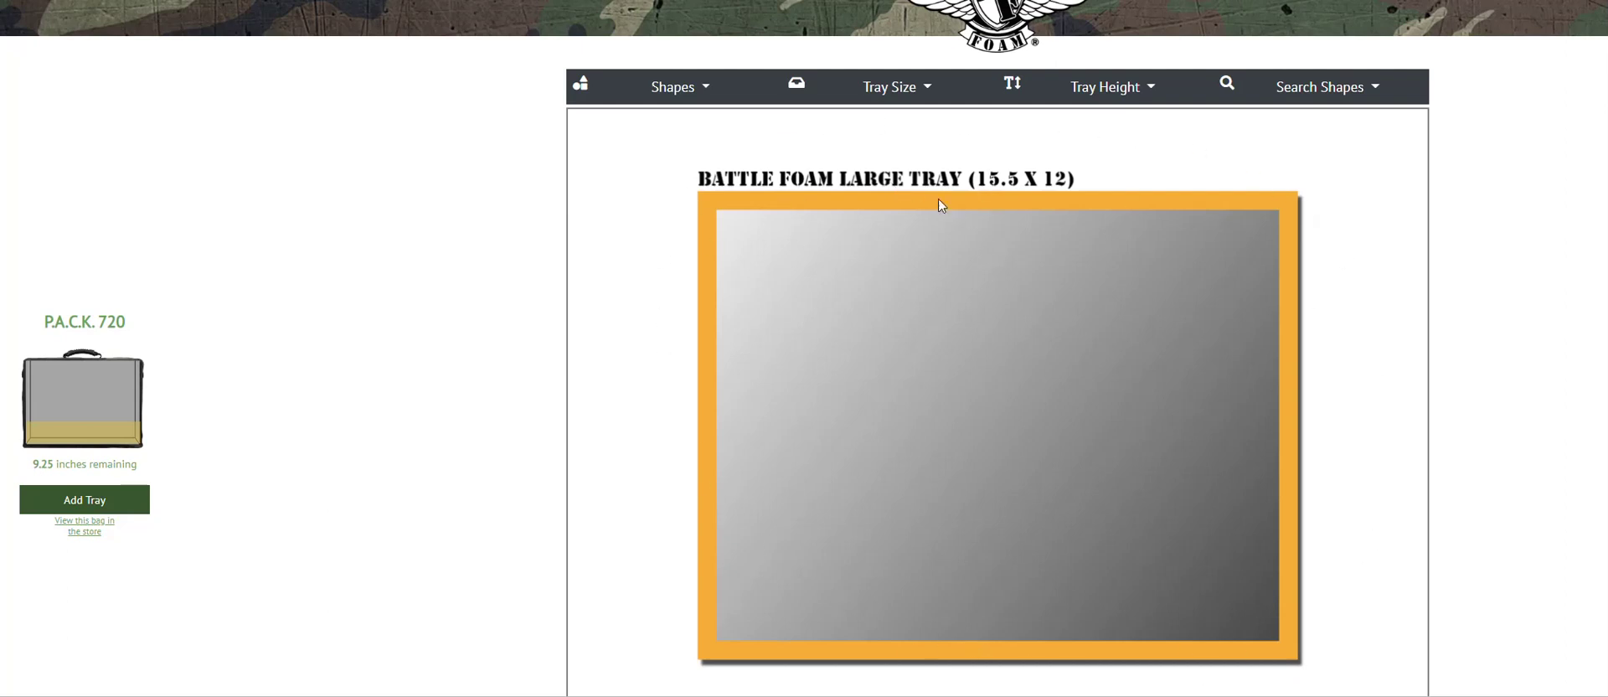
{"action": "left_click", "coordinate": [942, 98]}
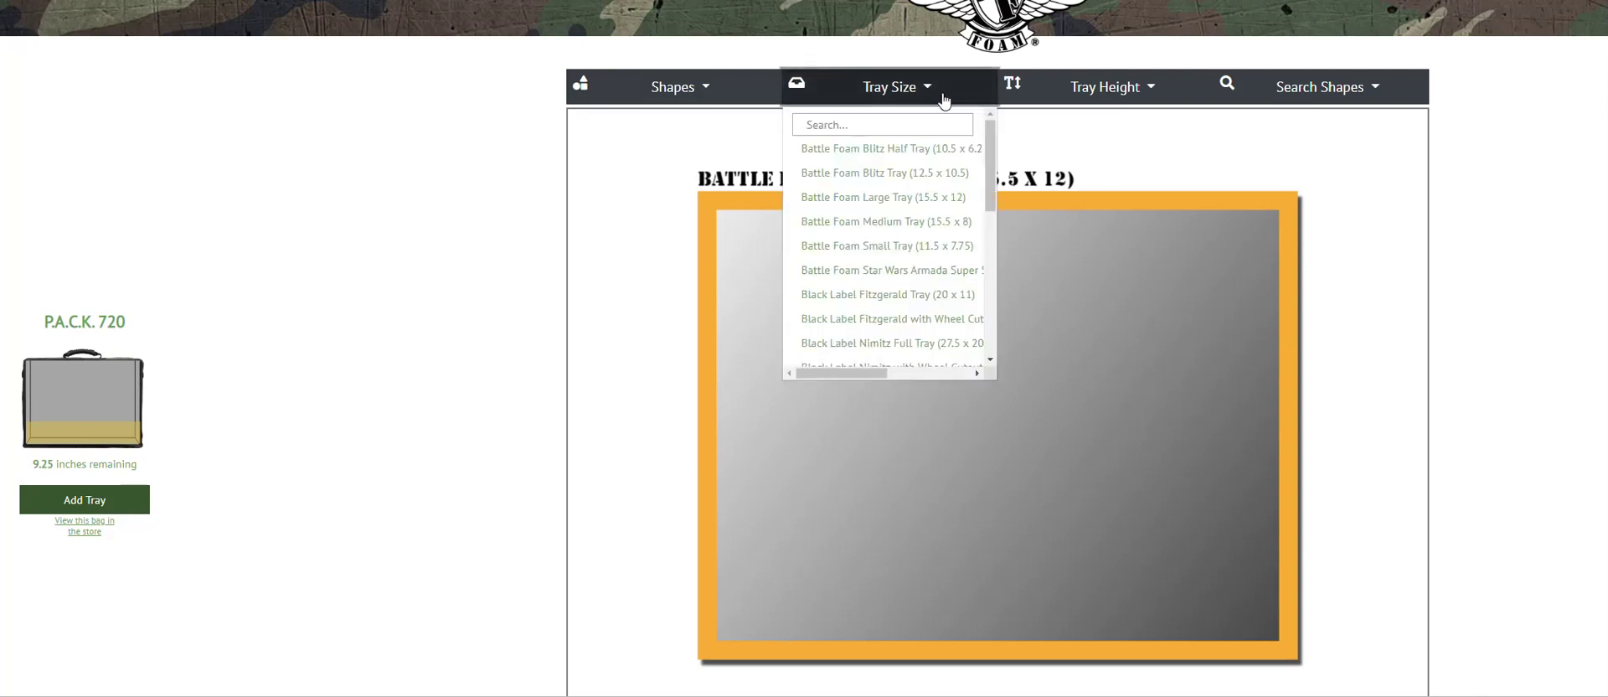
{"action": "left_click", "coordinate": [1147, 137]}
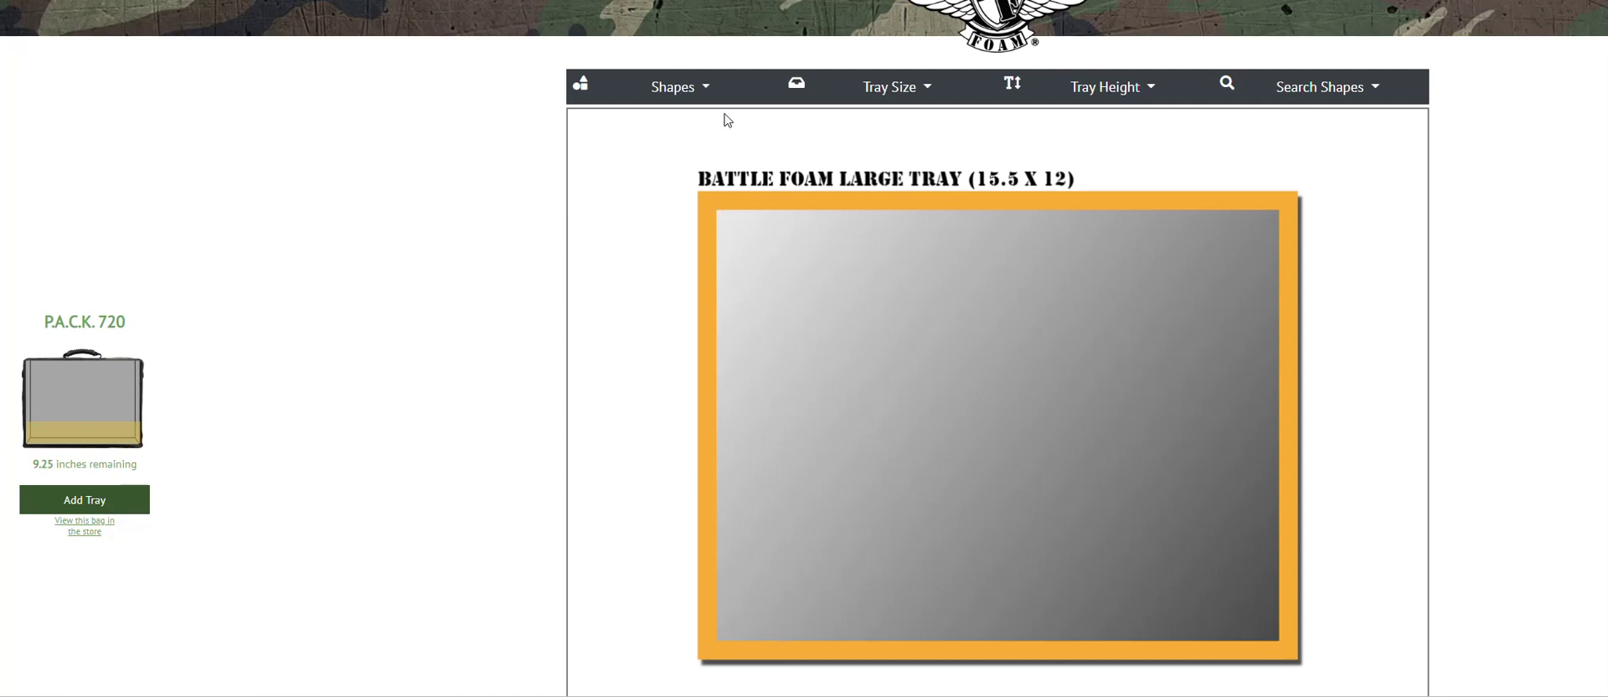
Step: Place Magnus the Red from Warhammer 40K > Chaos - 40K on the tray's left side
{"action": "left_click", "coordinate": [711, 90]}
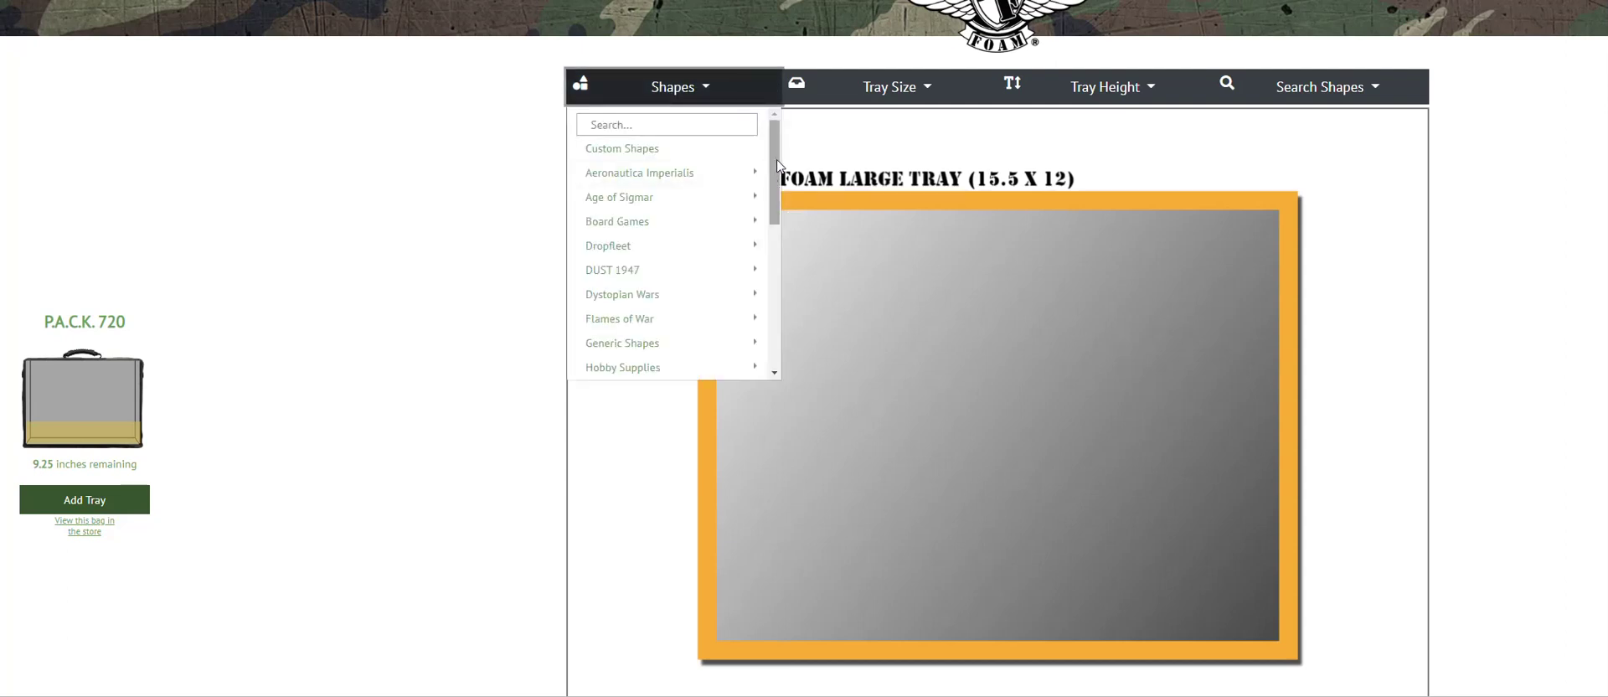
{"action": "scroll", "coordinate": [777, 165], "scroll_direction": "down", "scroll_amount": 5}
{"action": "left_click", "coordinate": [657, 313]}
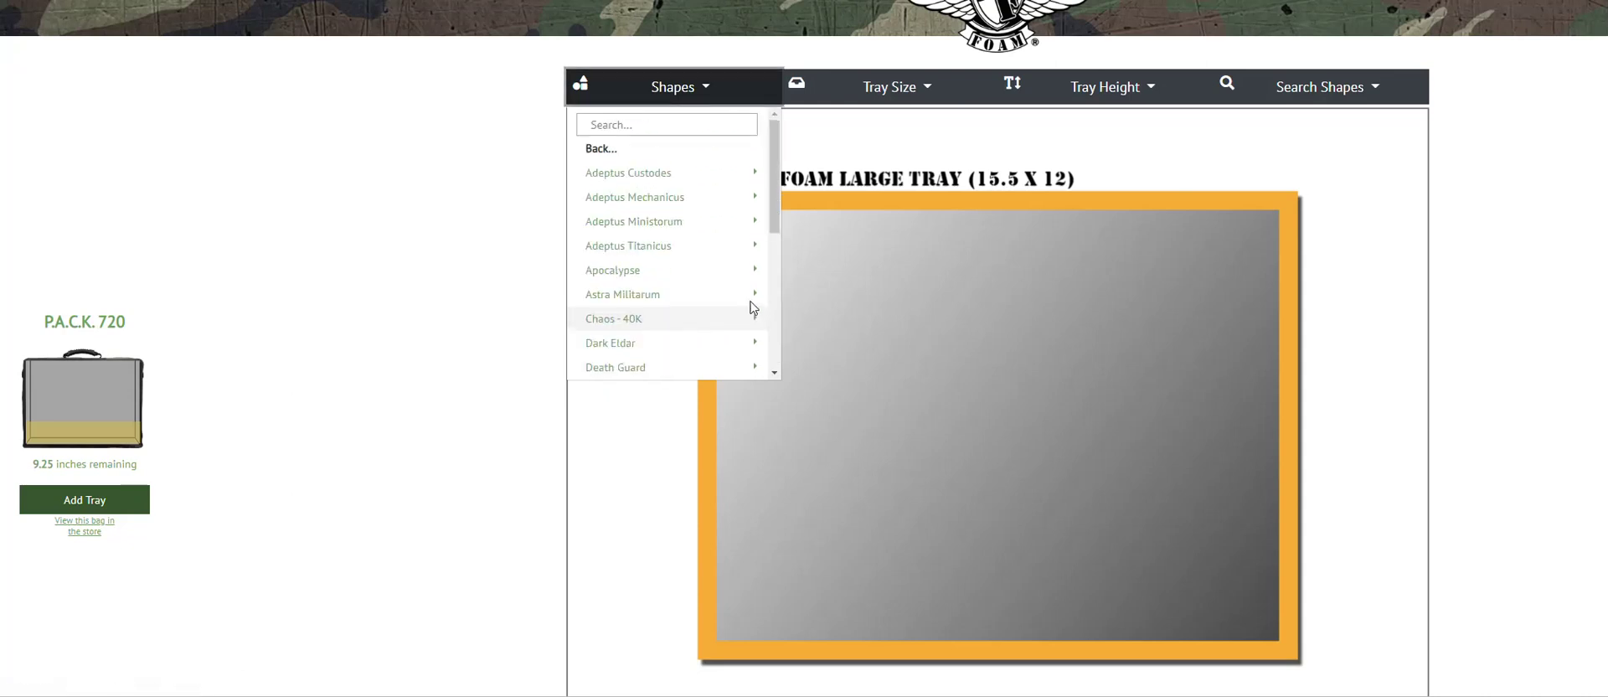
{"action": "left_click", "coordinate": [651, 319]}
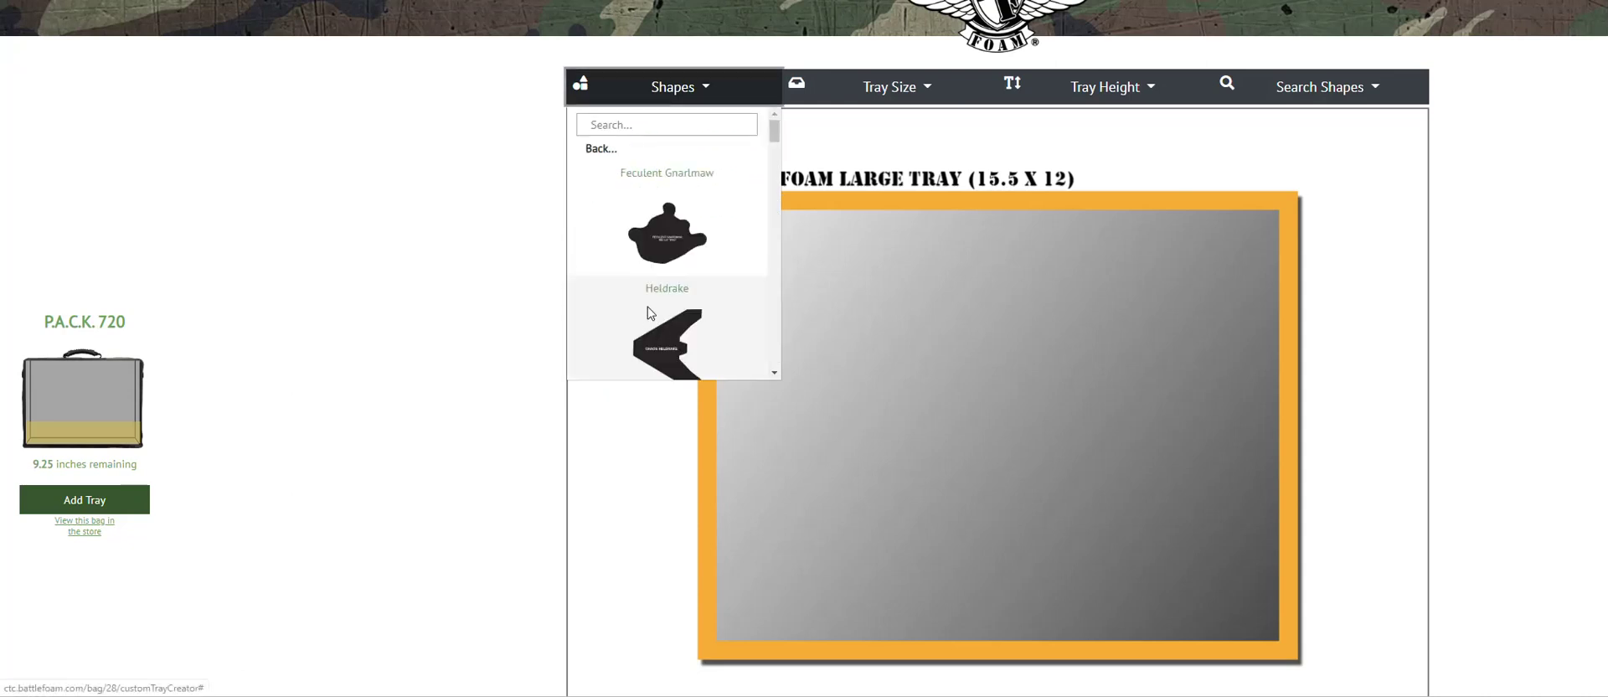
{"action": "left_click_drag", "start_coordinate": [775, 132], "coordinate": [780, 171]}
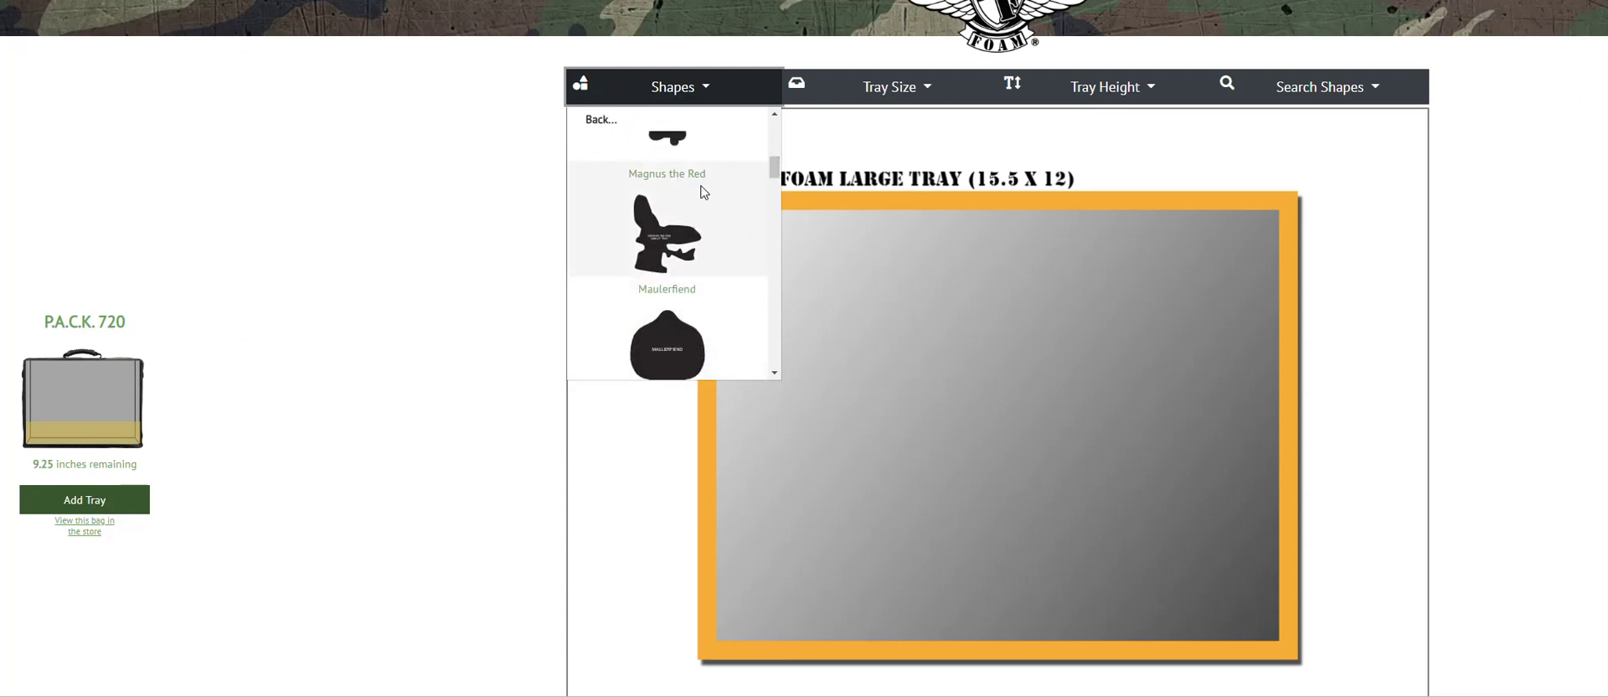
{"action": "left_click", "coordinate": [673, 241]}
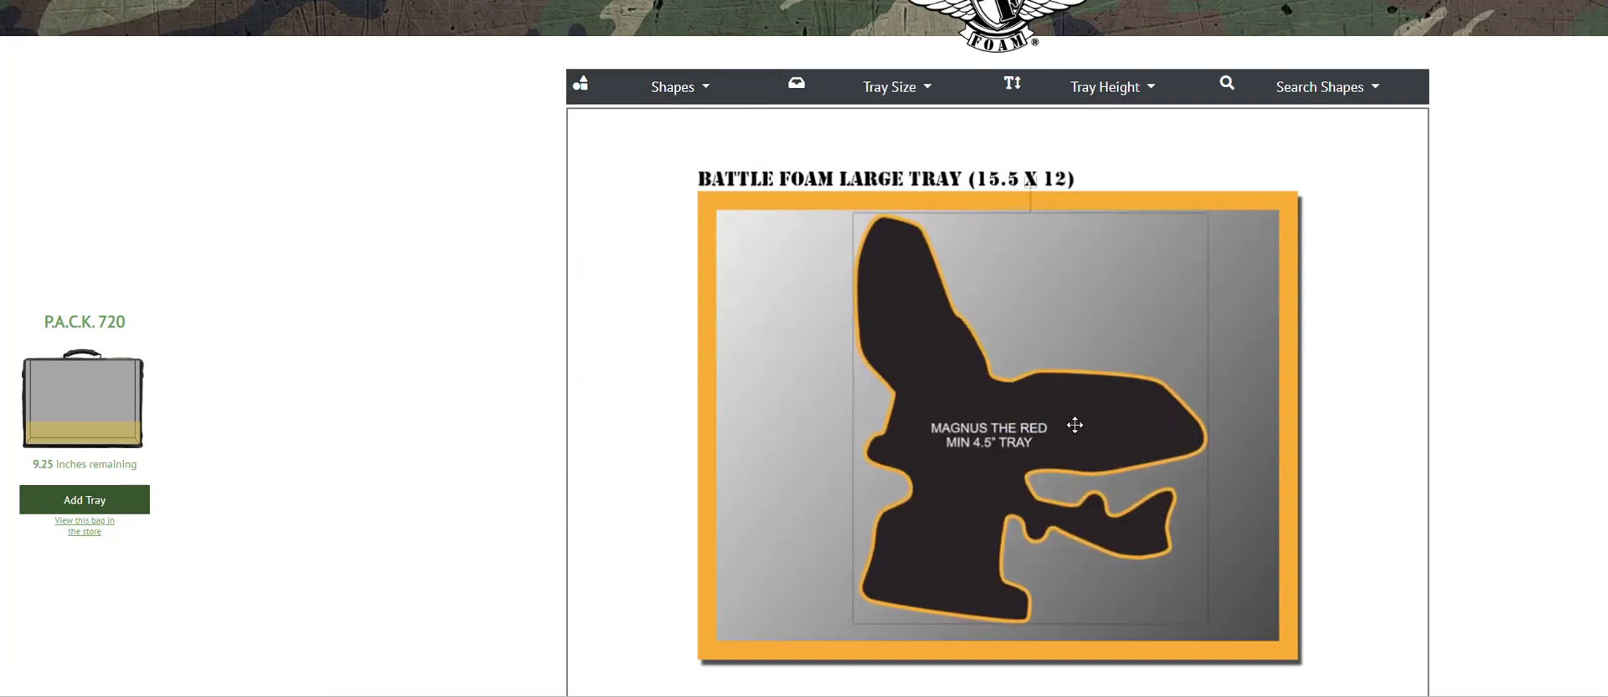
{"action": "left_click_drag", "start_coordinate": [1075, 426], "coordinate": [953, 426]}
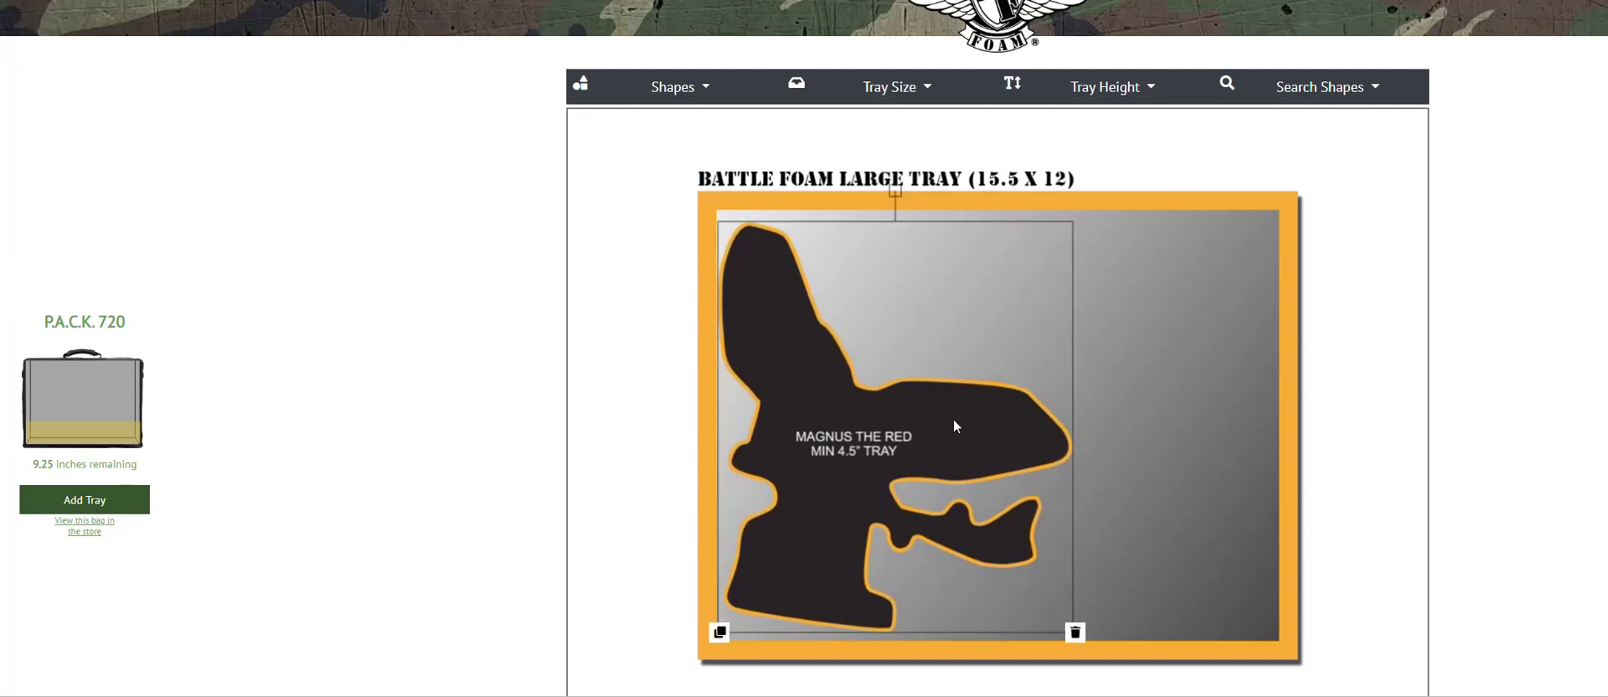
{"action": "left_click", "coordinate": [1174, 390]}
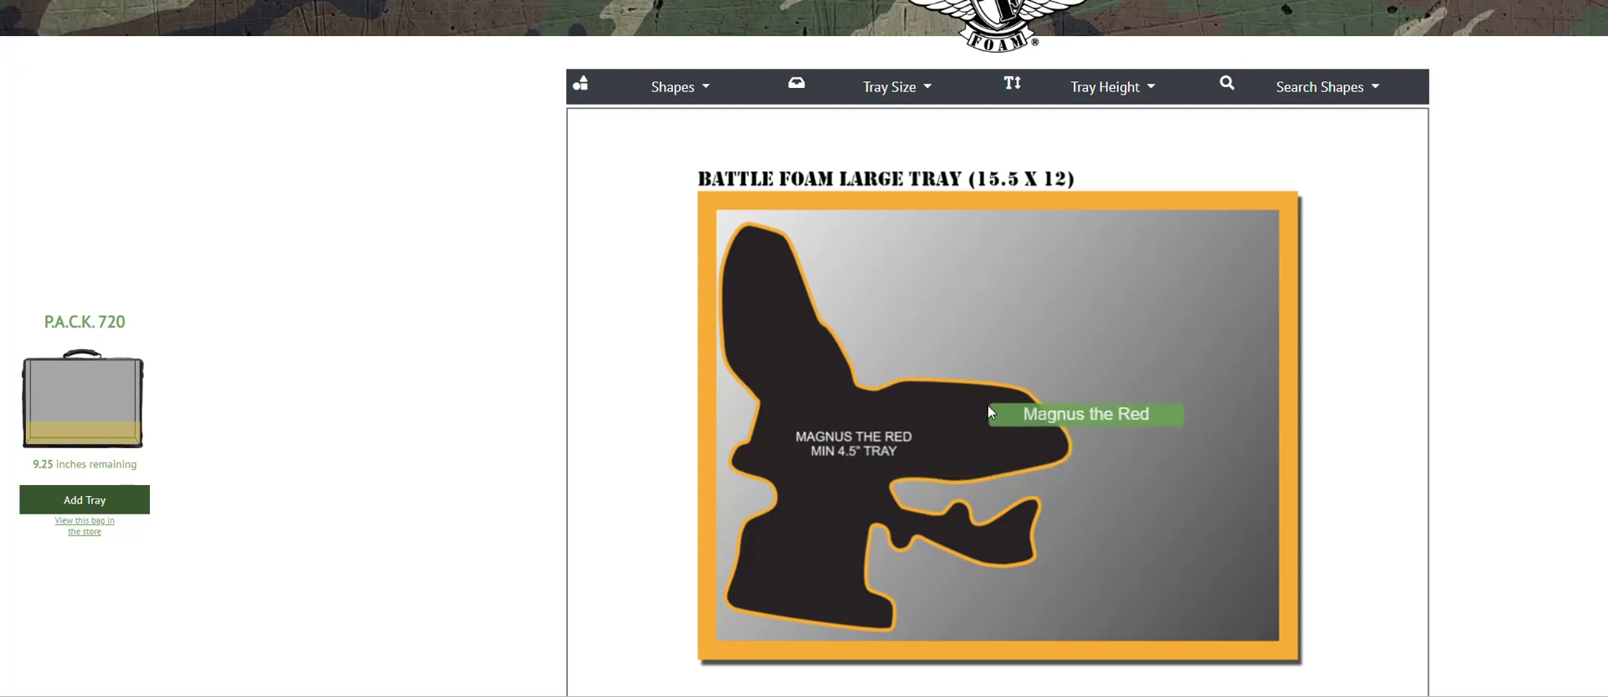
Step: Choose 4.5 inch as the Large Tray height, leaving 4.5 inches in the P.A.C.K. 720
{"action": "left_click", "coordinate": [1151, 92]}
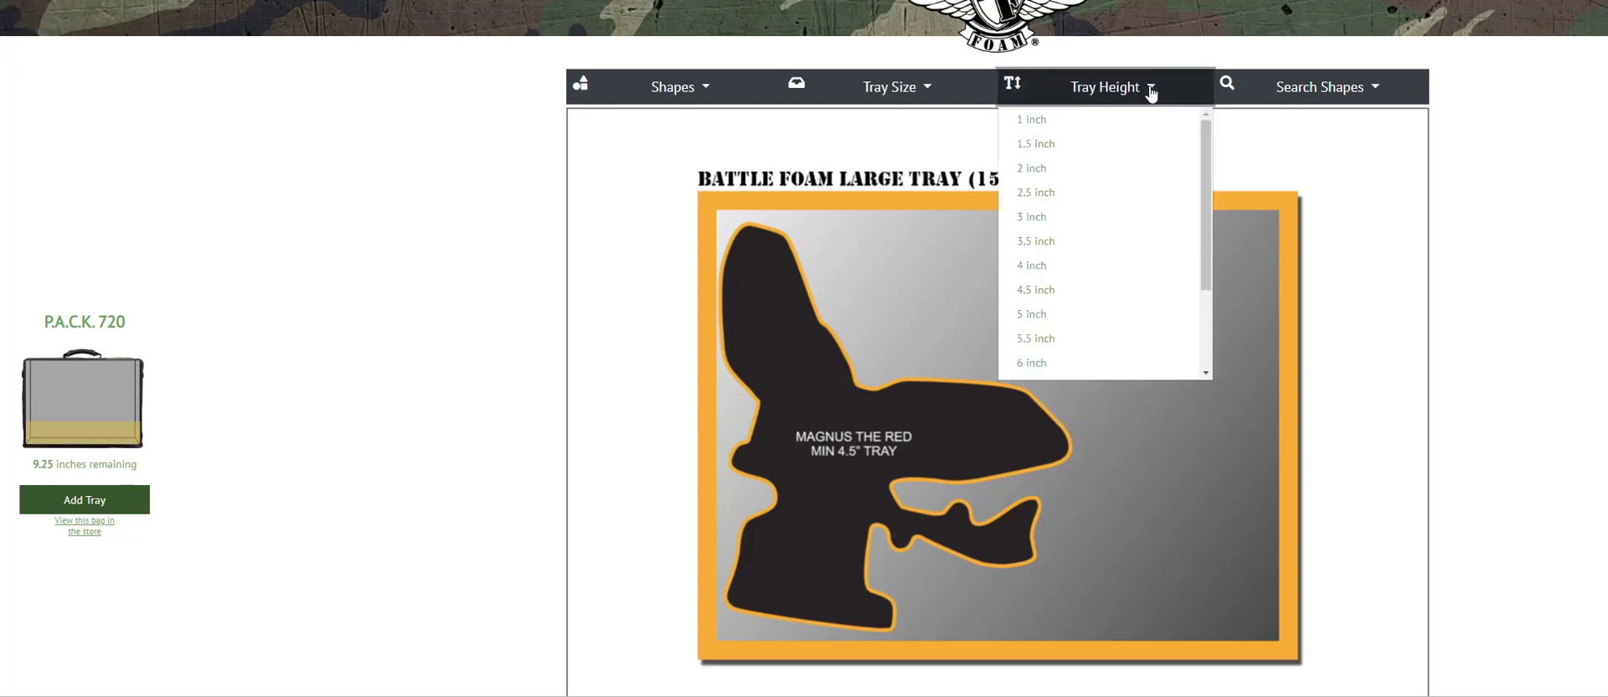
{"action": "left_click", "coordinate": [1035, 290]}
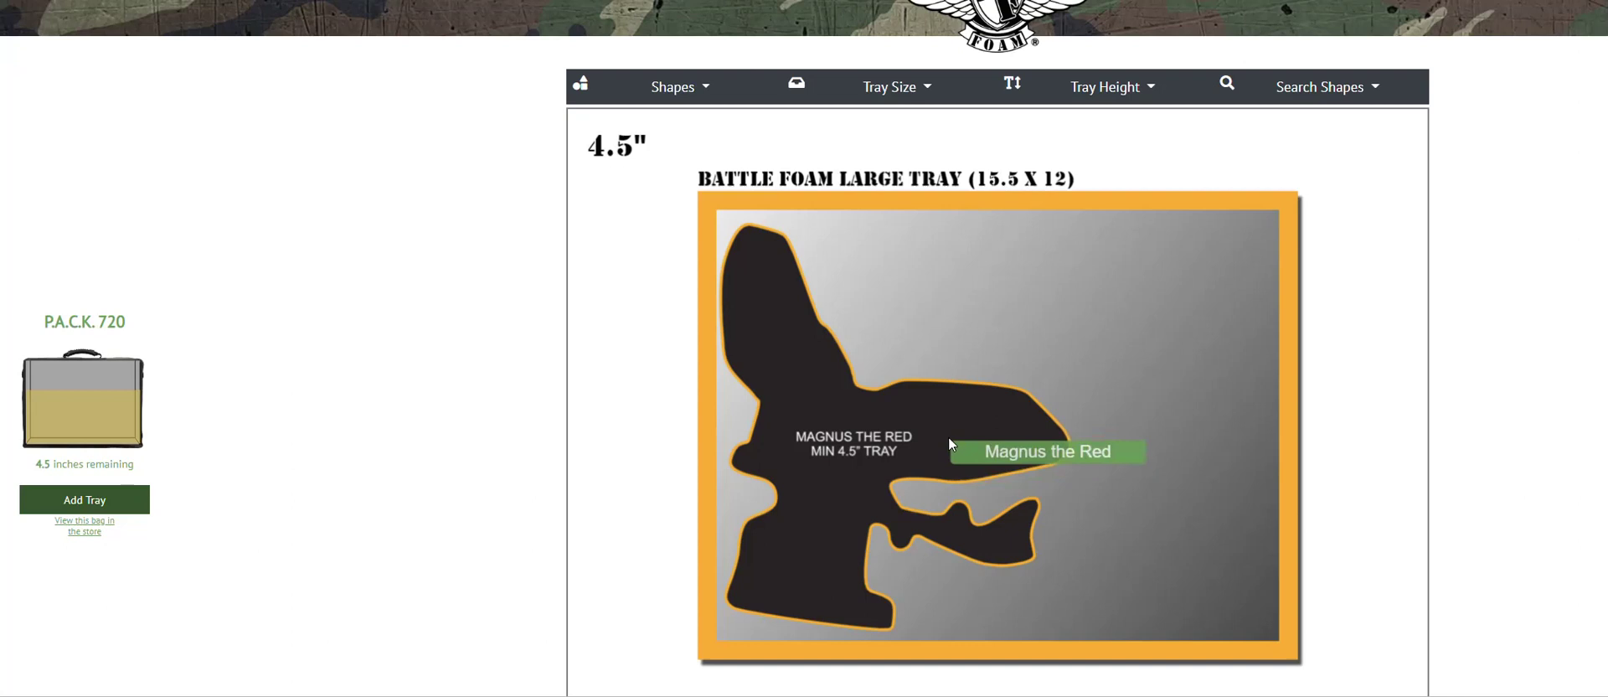
Step: Nudge Magnus right with grid snapping on, then turn snapping off and keep shape padding shown
{"action": "scroll", "coordinate": [968, 434], "scroll_direction": "down", "scroll_amount": 1}
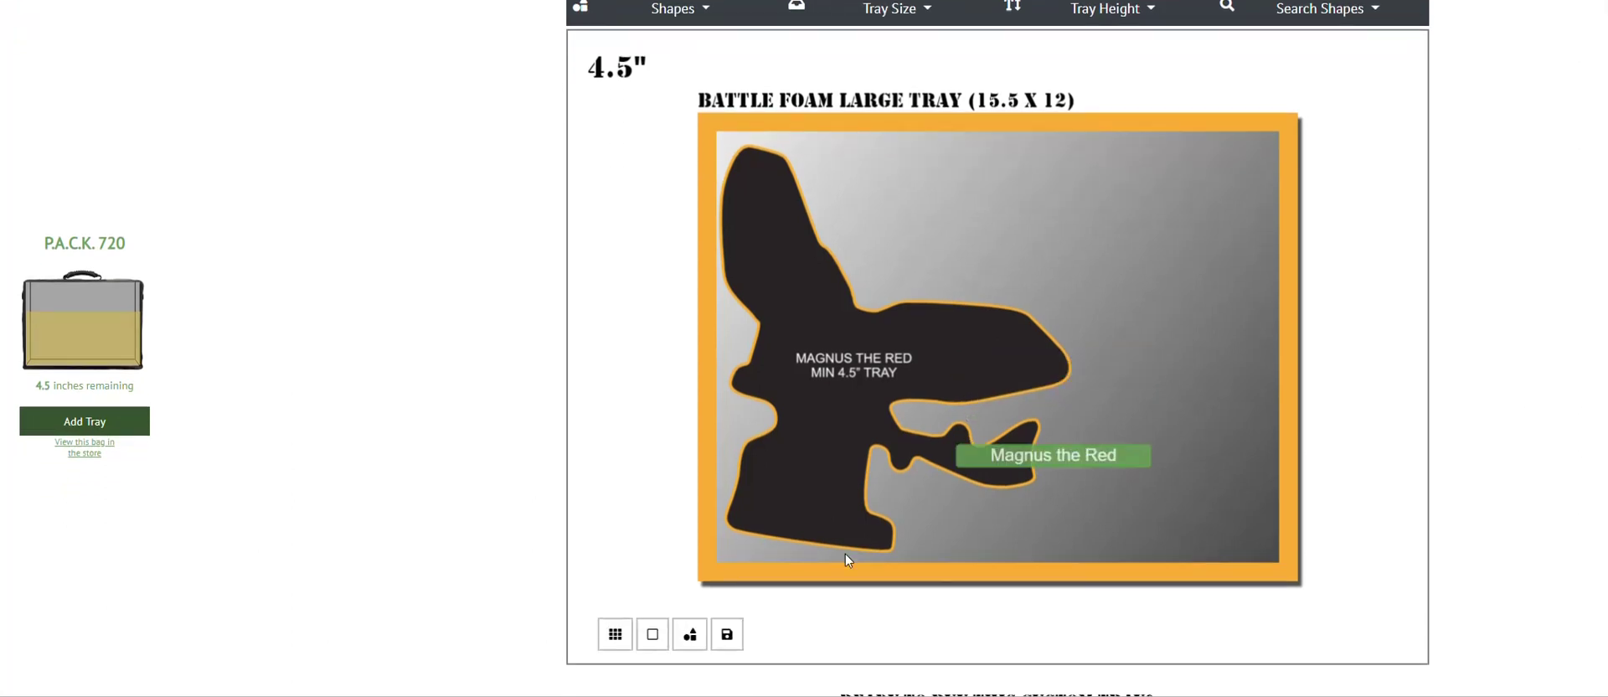
{"action": "left_click", "coordinate": [616, 634]}
{"action": "left_click_drag", "start_coordinate": [790, 478], "coordinate": [867, 458]}
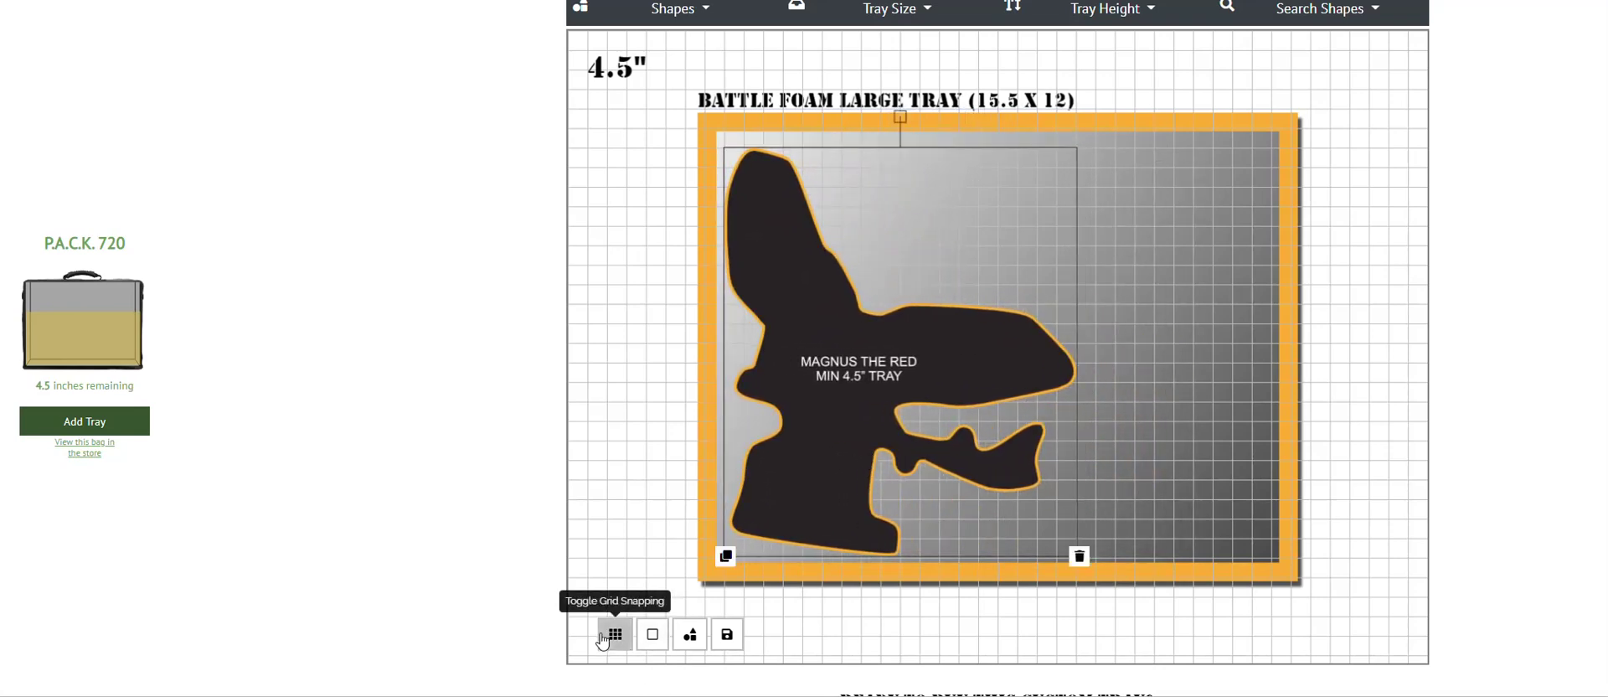
{"action": "left_click", "coordinate": [615, 634]}
{"action": "left_click", "coordinate": [652, 635]}
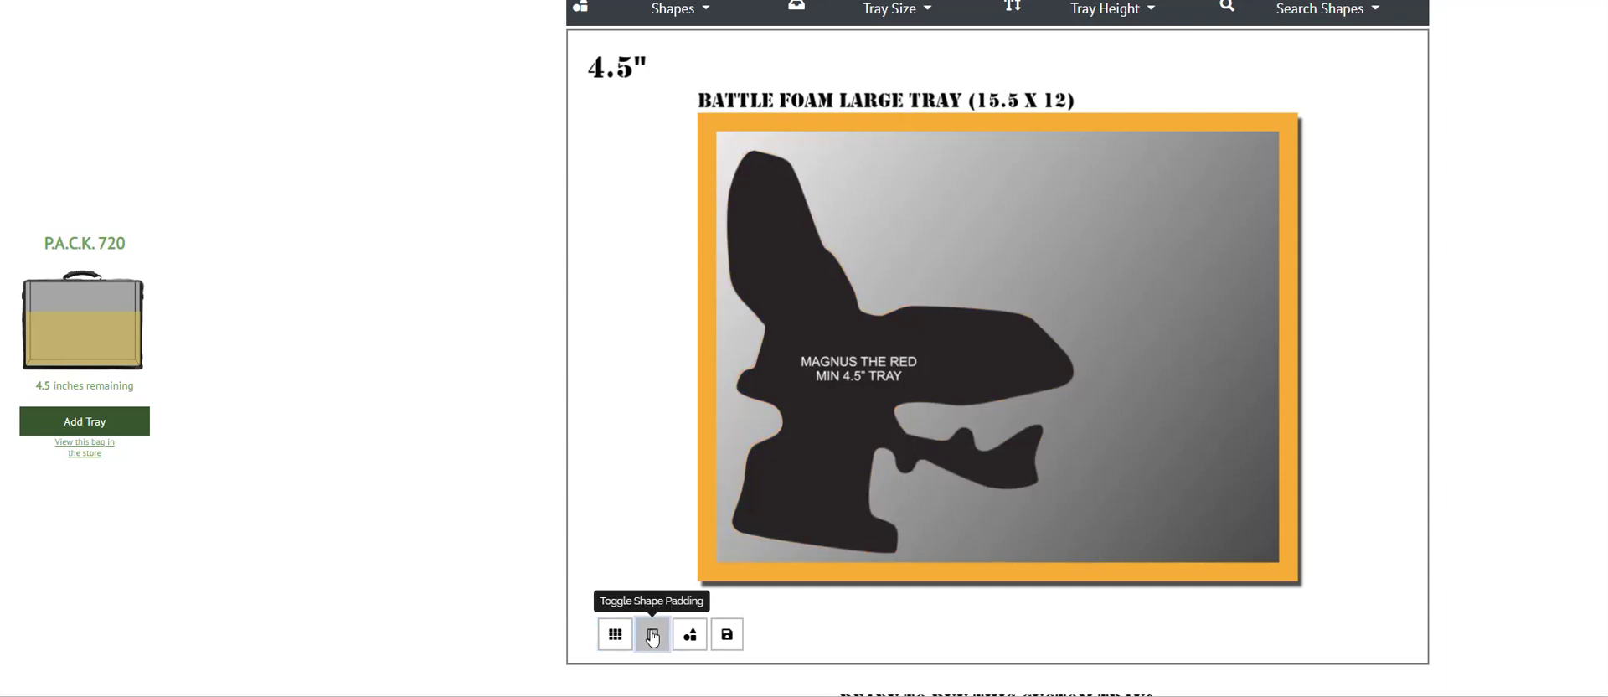
{"action": "left_click", "coordinate": [652, 637]}
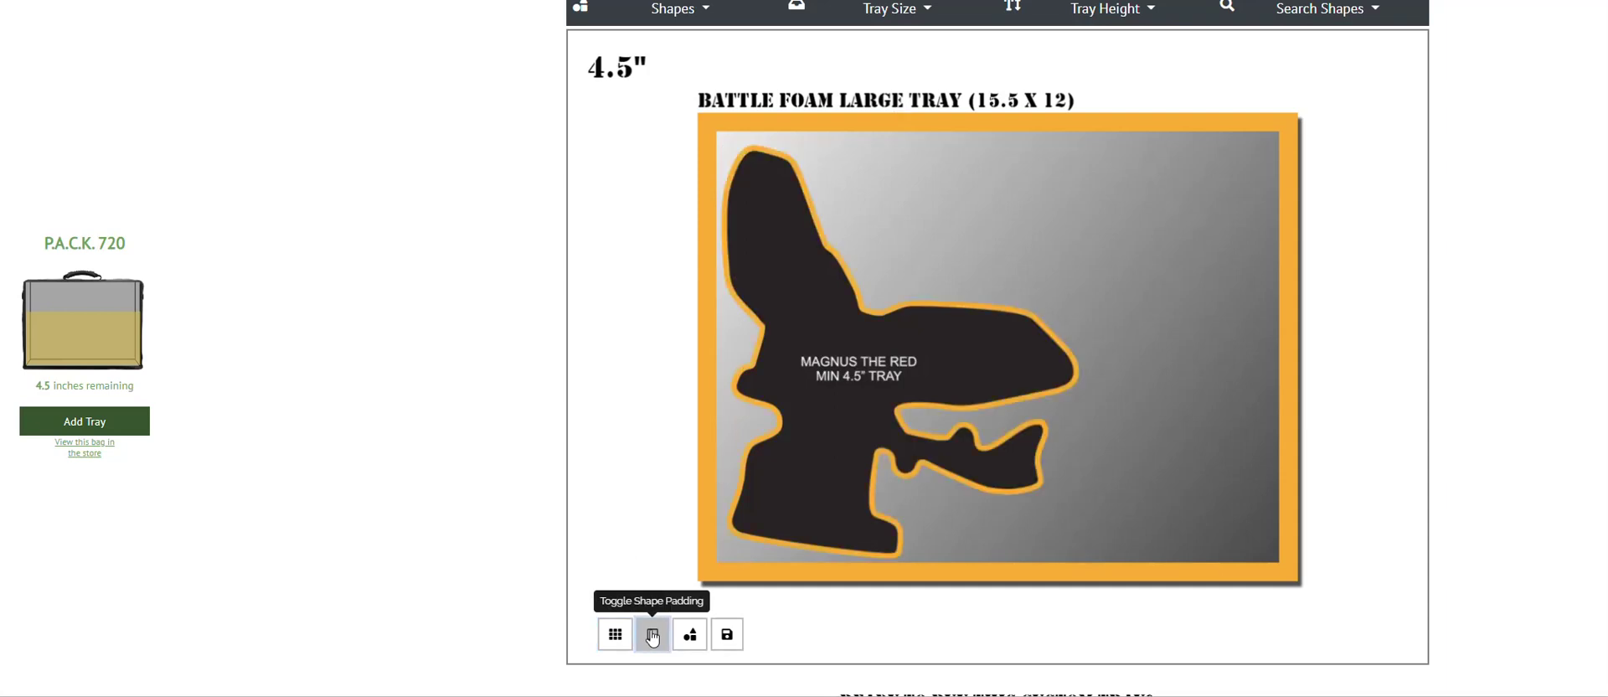
{"action": "left_click", "coordinate": [653, 637]}
{"action": "left_click", "coordinate": [653, 636]}
Step: Try an 8-inch tray height, shift Magnus slightly right, then return to 4.5 inches
{"action": "left_click", "coordinate": [1145, 12]}
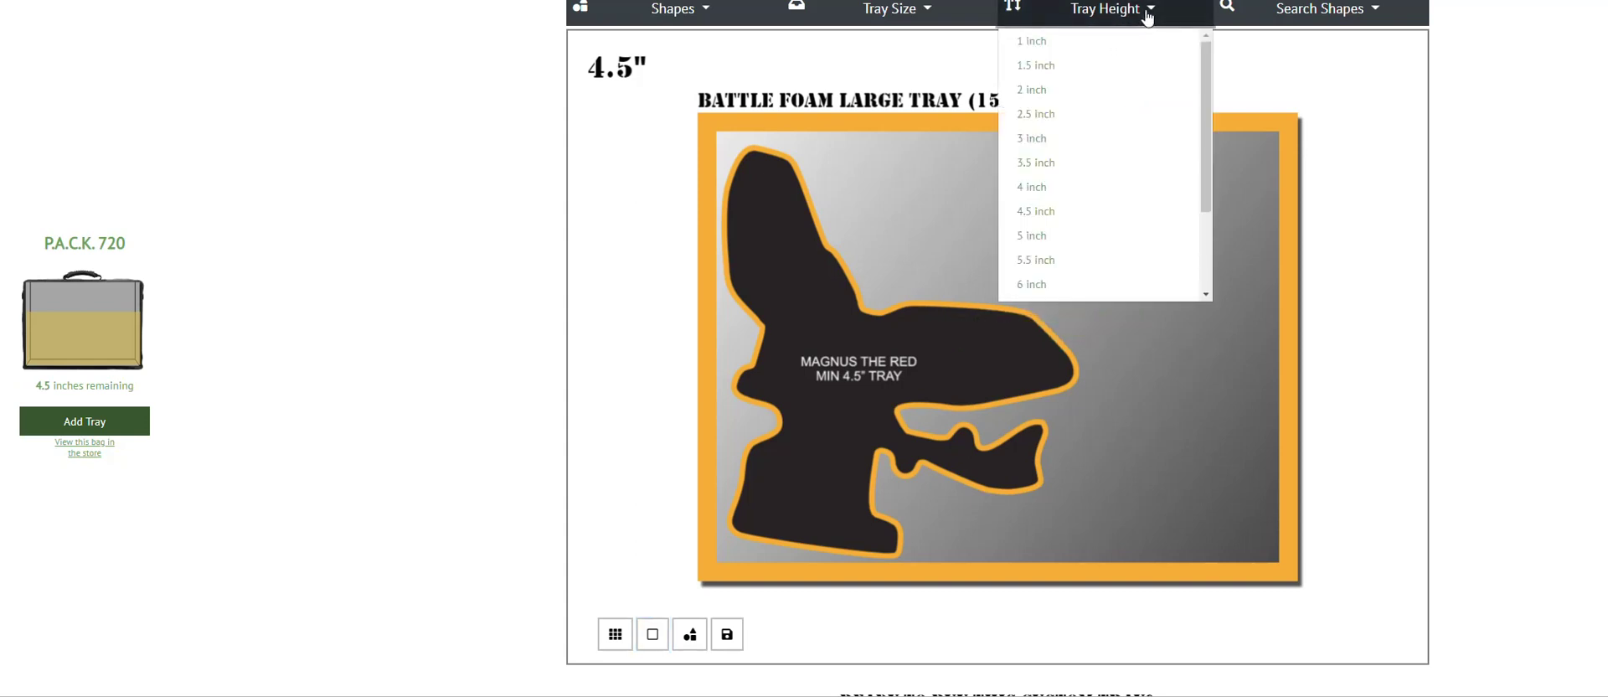
{"action": "scroll", "coordinate": [1067, 238], "scroll_direction": "down", "scroll_amount": 2}
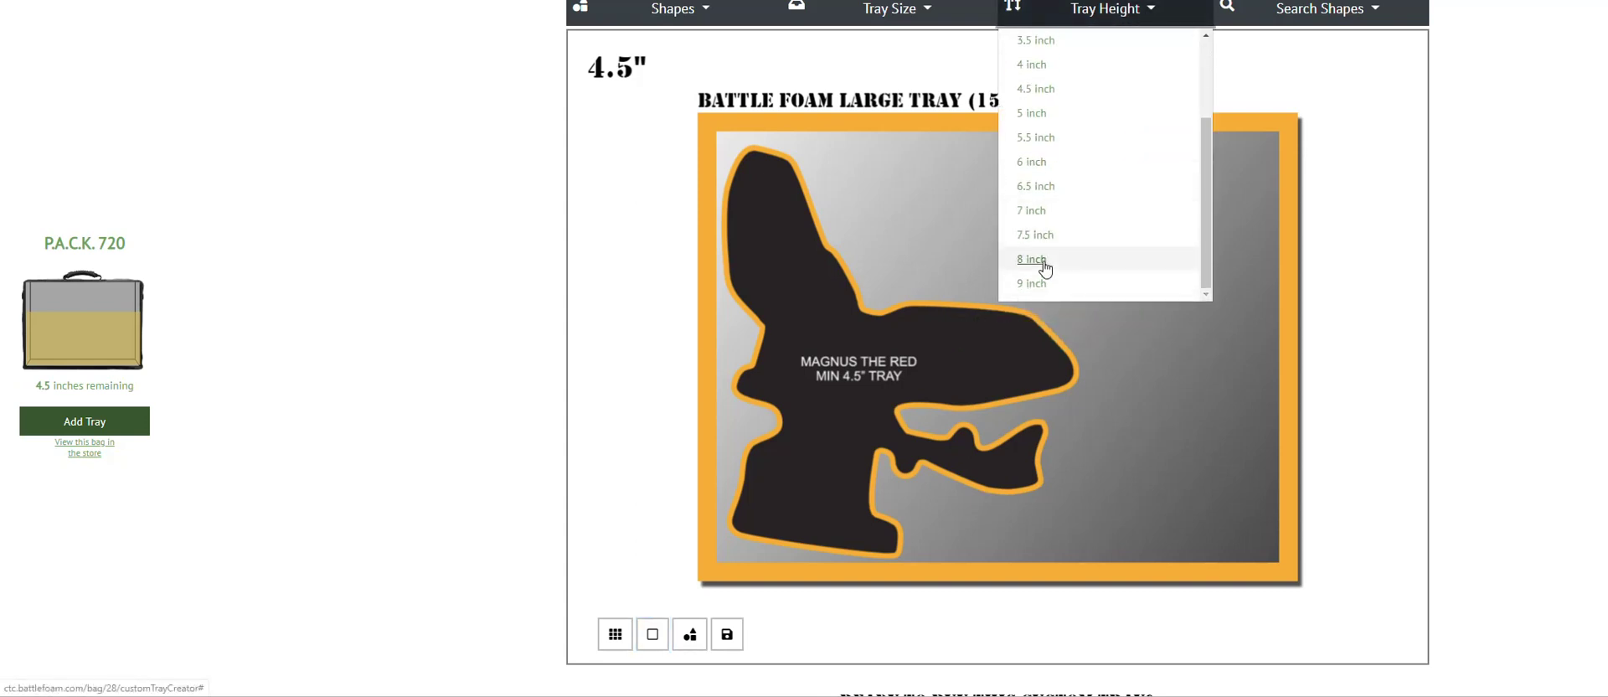
{"action": "left_click", "coordinate": [1042, 261]}
{"action": "mouse_move", "coordinate": [988, 387]}
{"action": "left_mouse_down"}
{"action": "mouse_move", "coordinate": [1014, 385]}
{"action": "mouse_move", "coordinate": [995, 385]}
{"action": "left_mouse_up"}
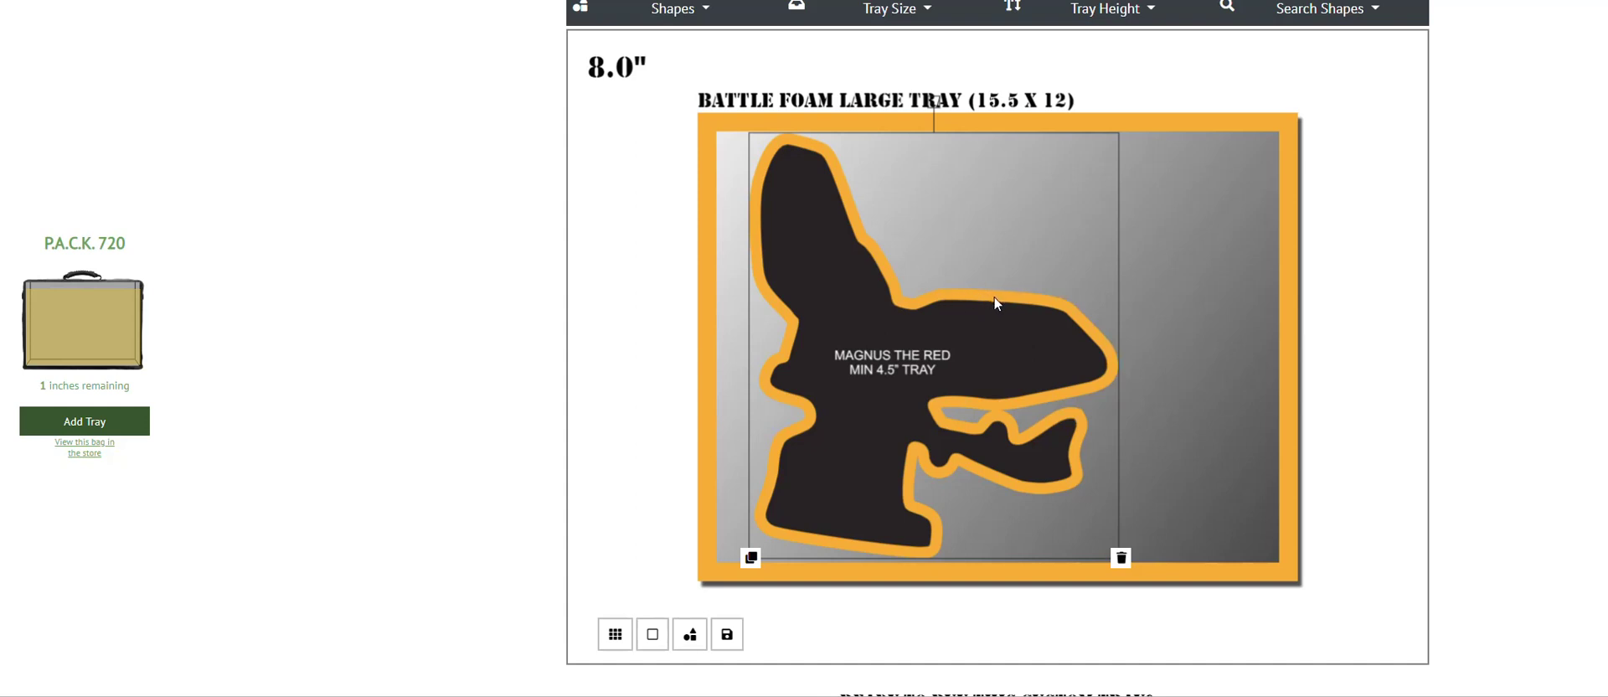
{"action": "left_click", "coordinate": [1050, 8]}
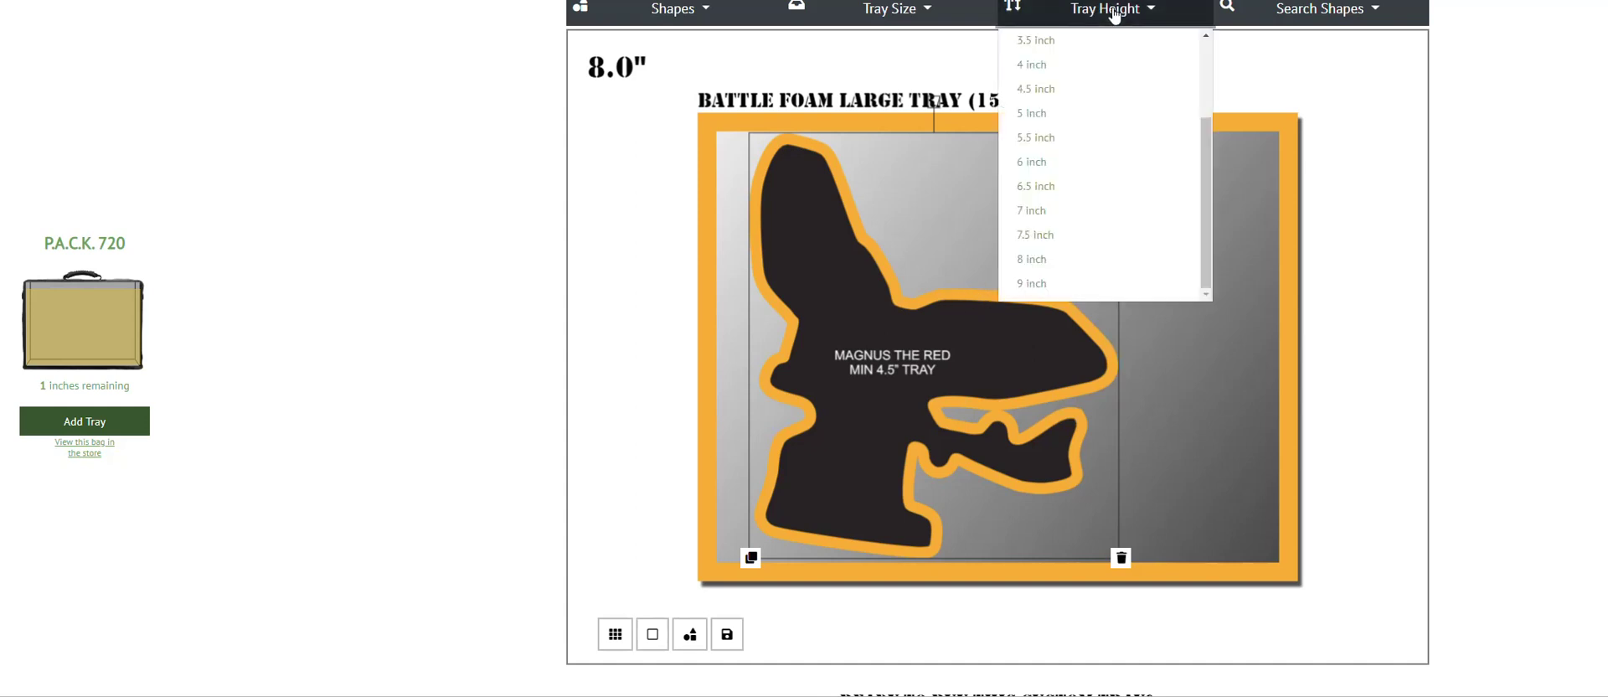
{"action": "left_click", "coordinate": [1047, 89]}
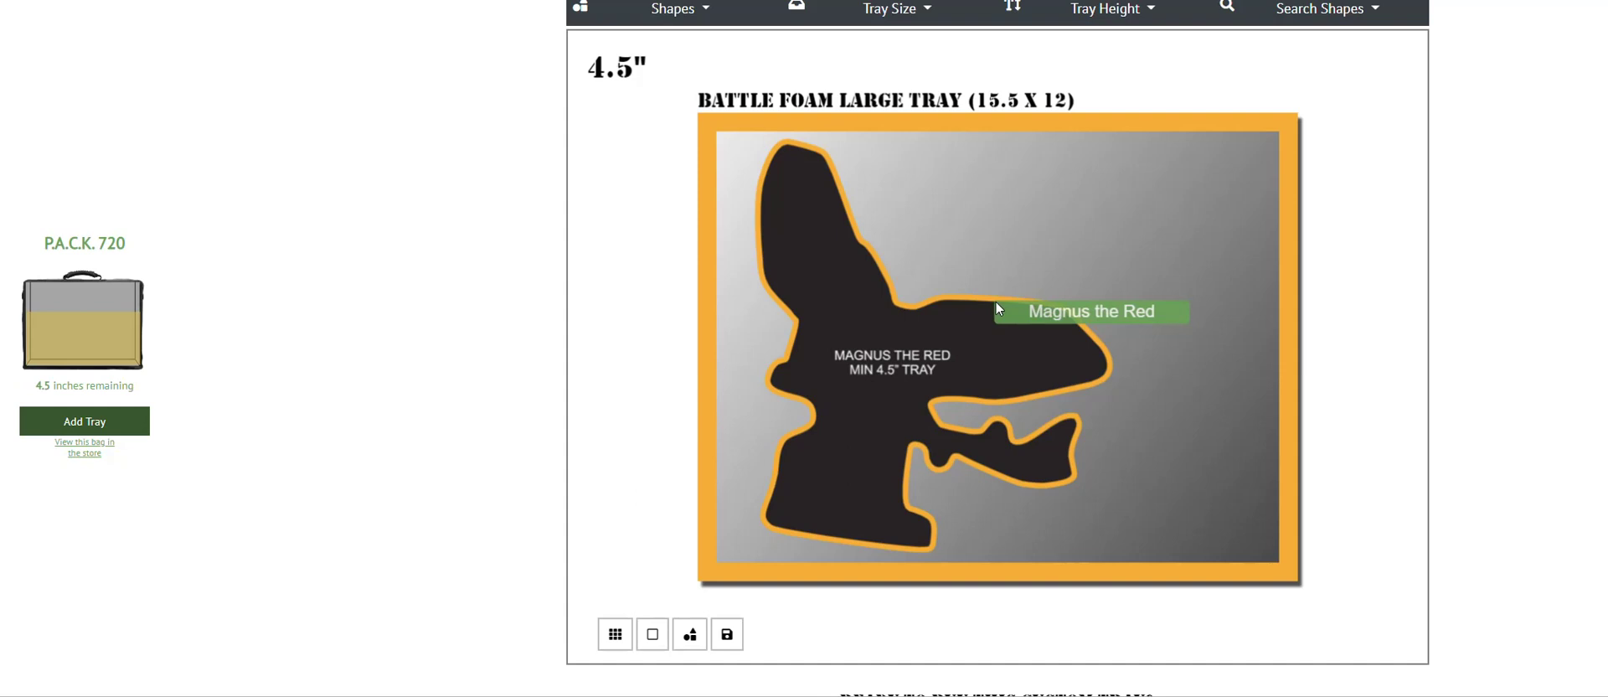
Step: Centre Magnus in the 4.5-inch tray, then add the tray to the bag with Update Foam
{"action": "left_click_drag", "start_coordinate": [997, 310], "coordinate": [1123, 315]}
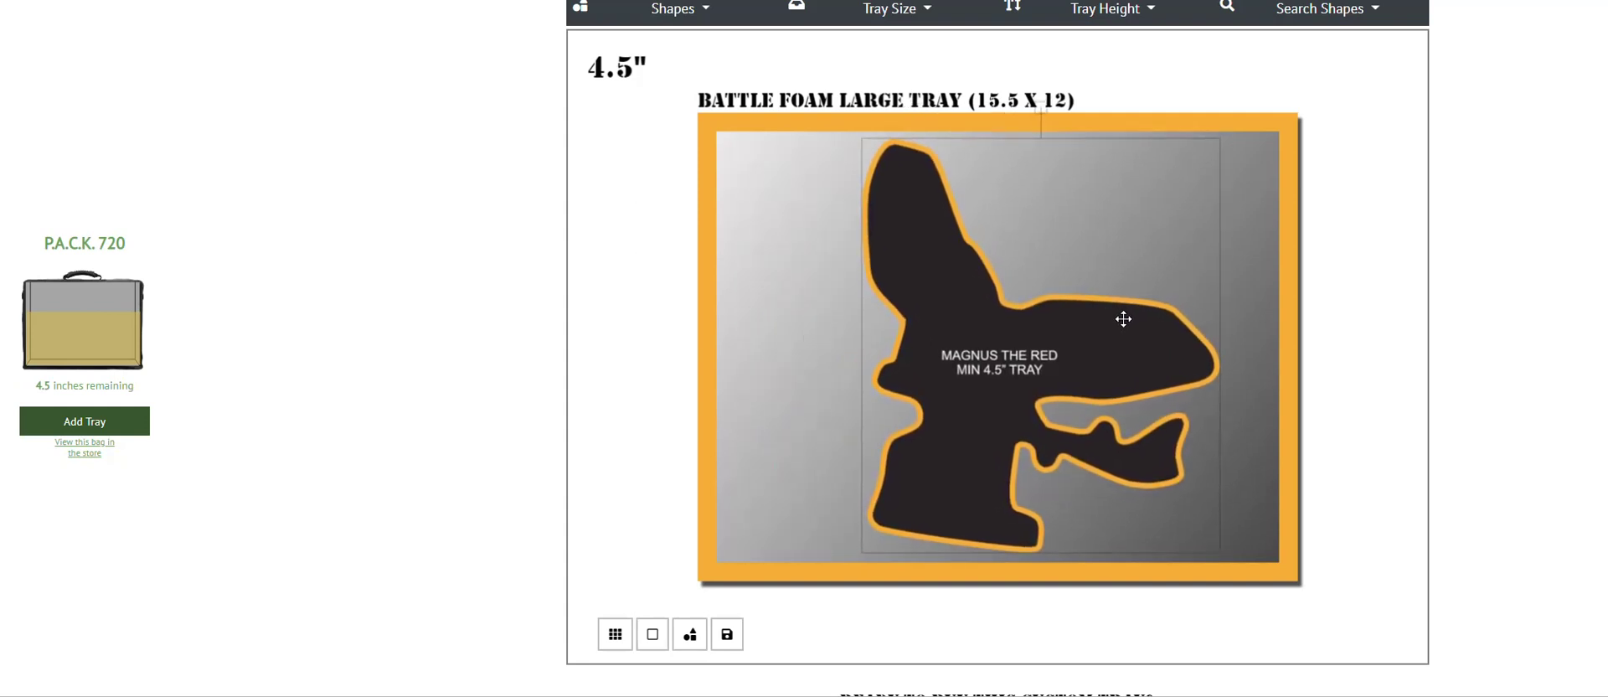
{"action": "left_click", "coordinate": [865, 321]}
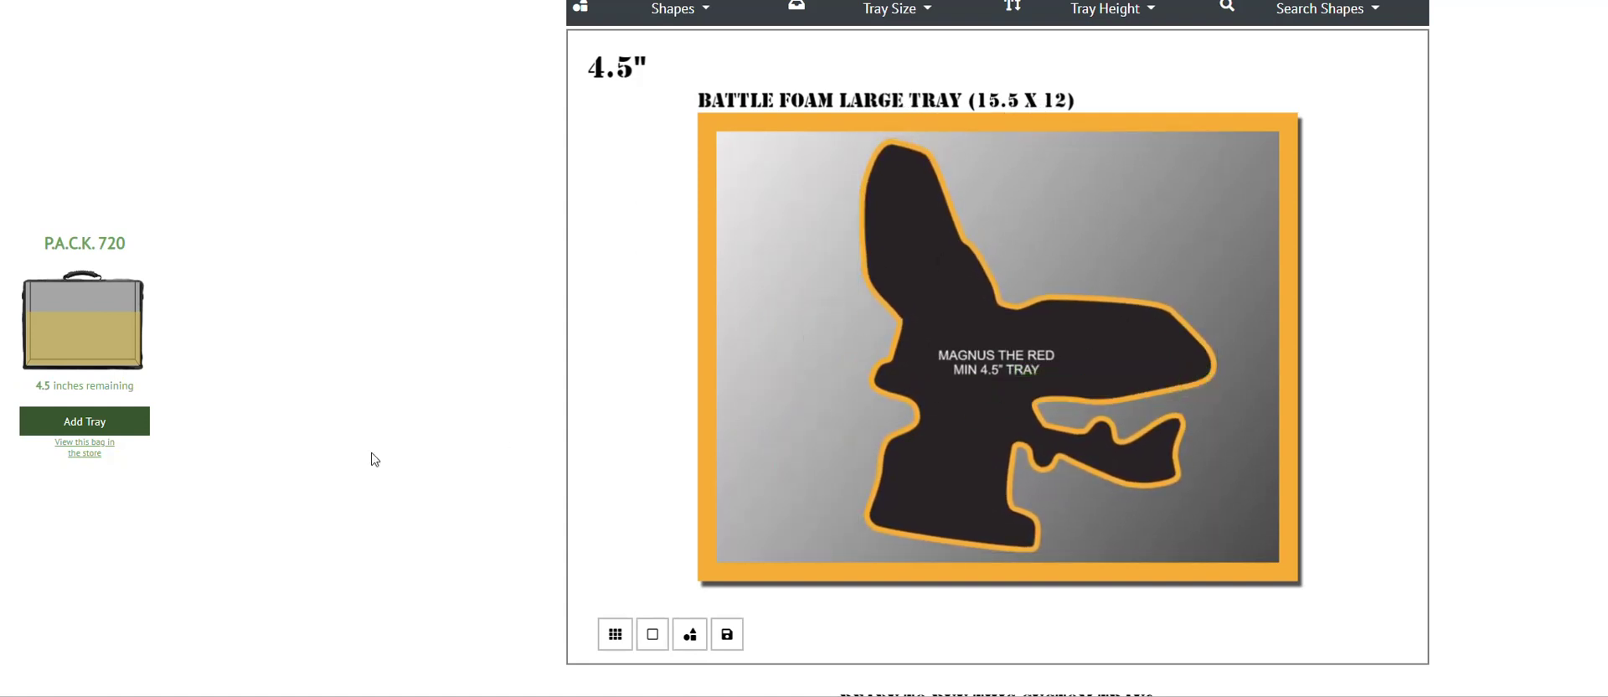
{"action": "left_click", "coordinate": [77, 424]}
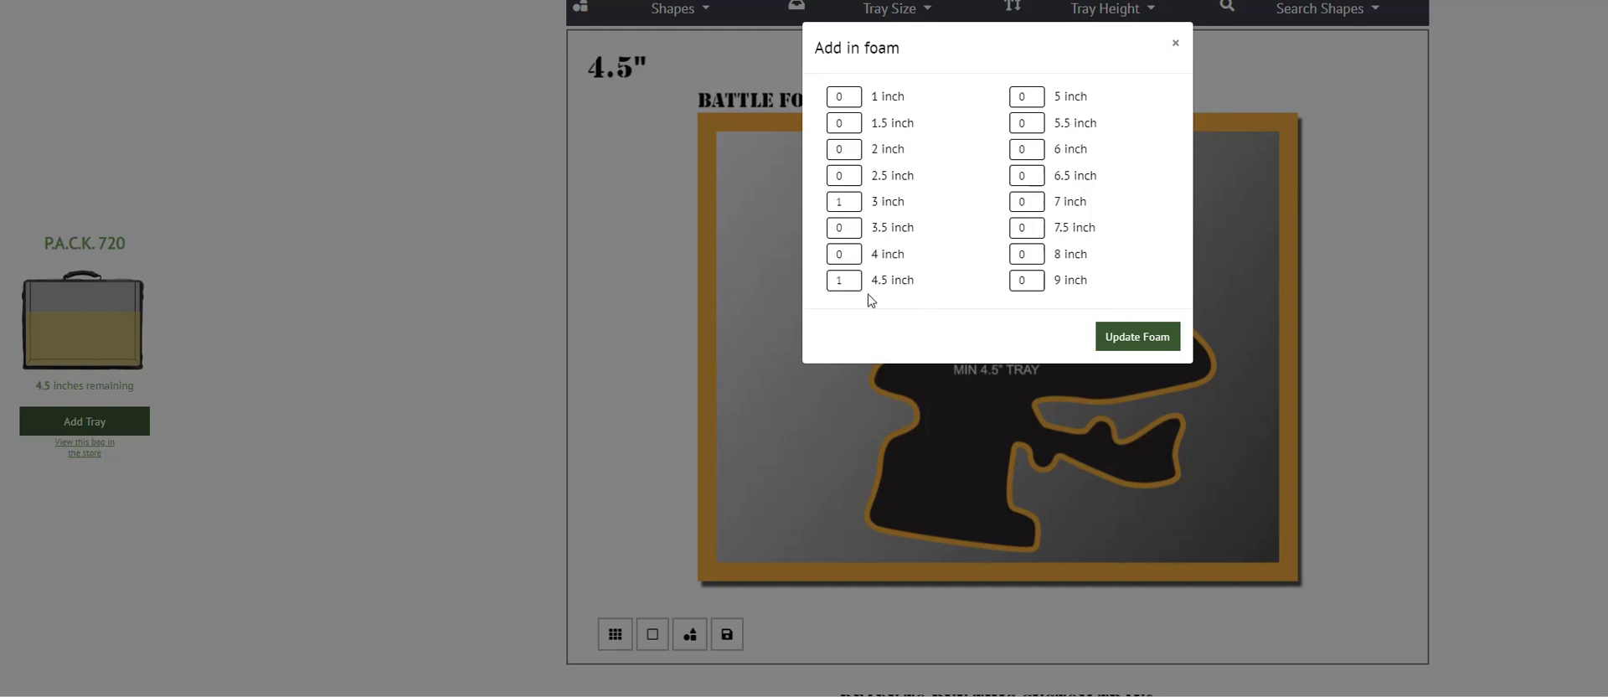
{"action": "left_click", "coordinate": [1146, 338]}
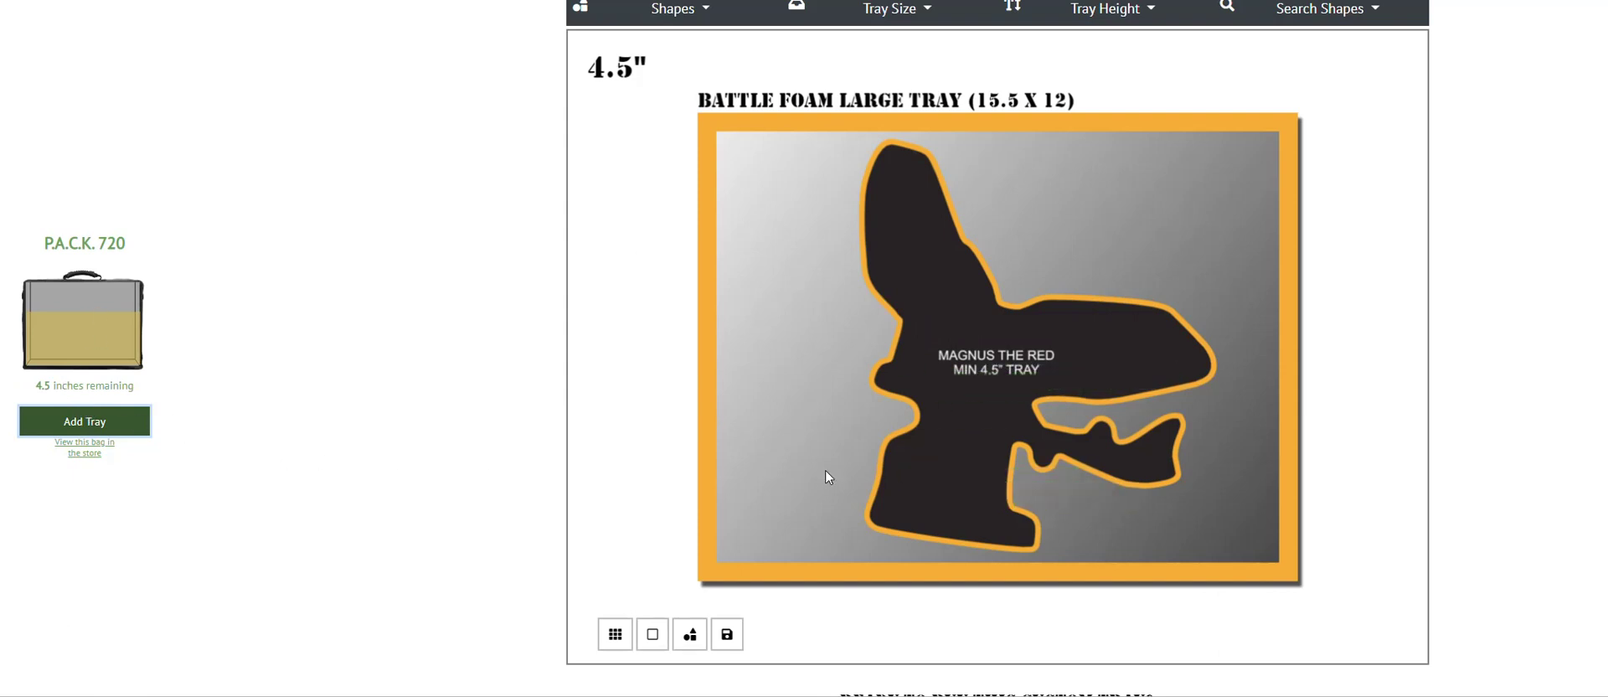
Step: Export the Magnus the Red tray design and dismiss the 'Ready to buy this custom tray?' prompt
{"action": "left_click", "coordinate": [726, 638]}
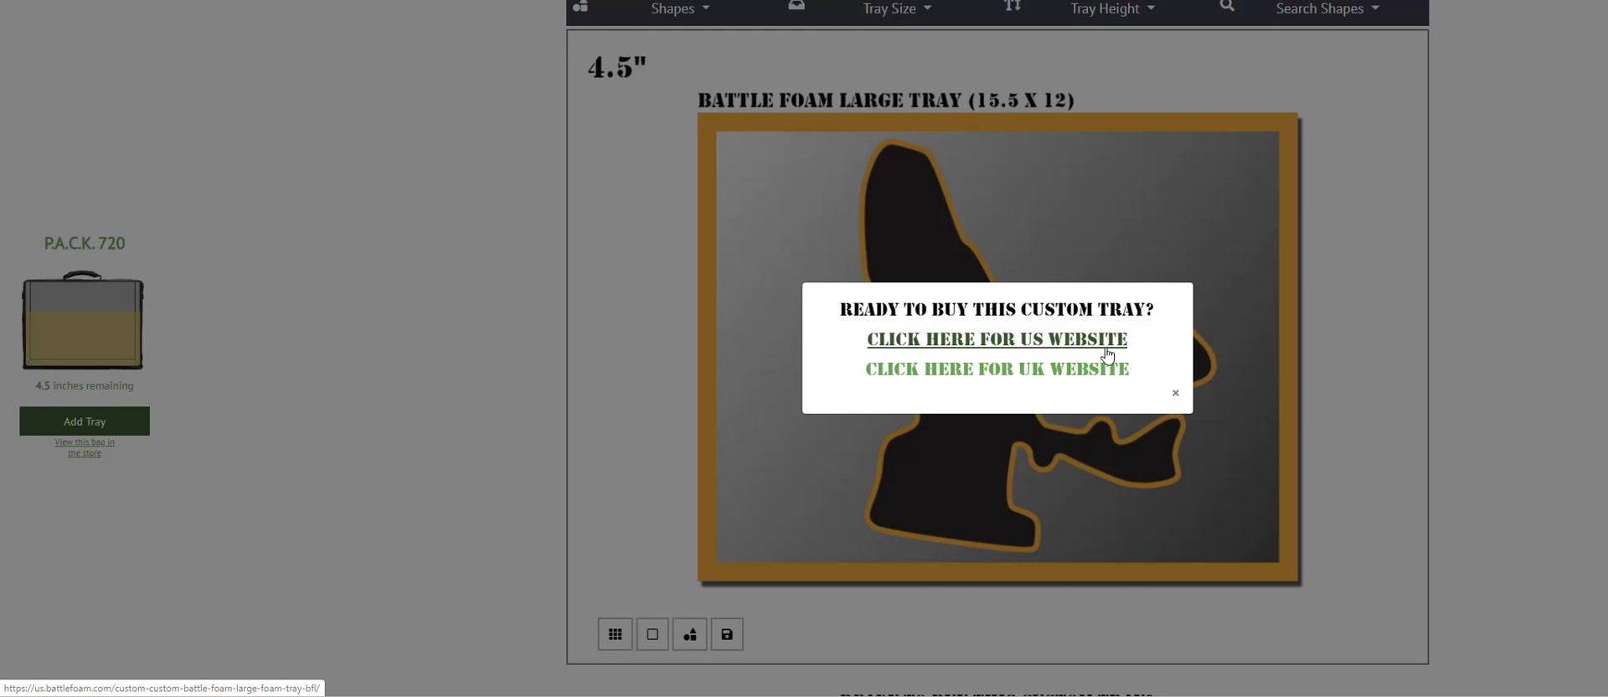
{"action": "left_click", "coordinate": [1176, 394]}
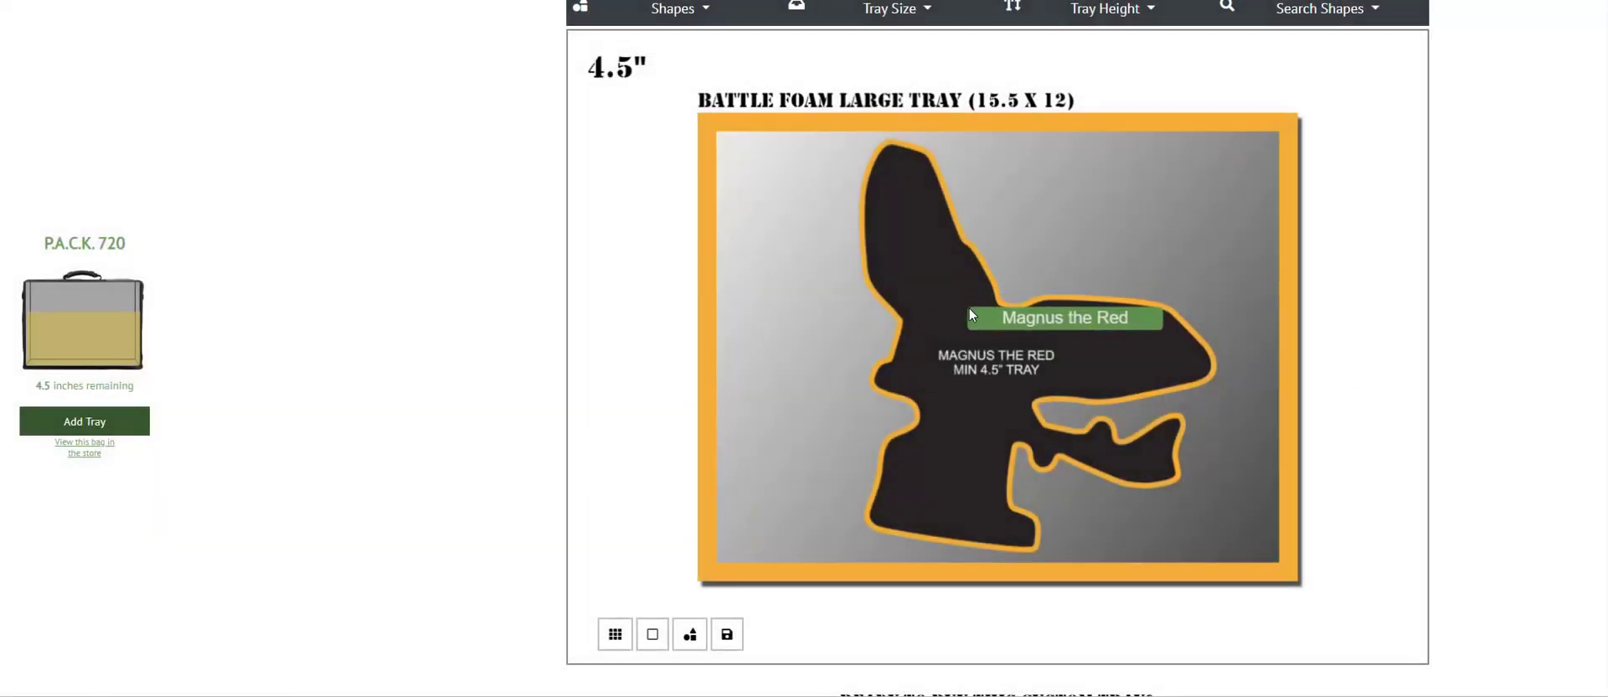
Step: Delete the Magnus the Red cutout and return the Shapes menu to its top-level categories
{"action": "left_click", "coordinate": [1032, 464]}
{"action": "left_click", "coordinate": [1220, 552]}
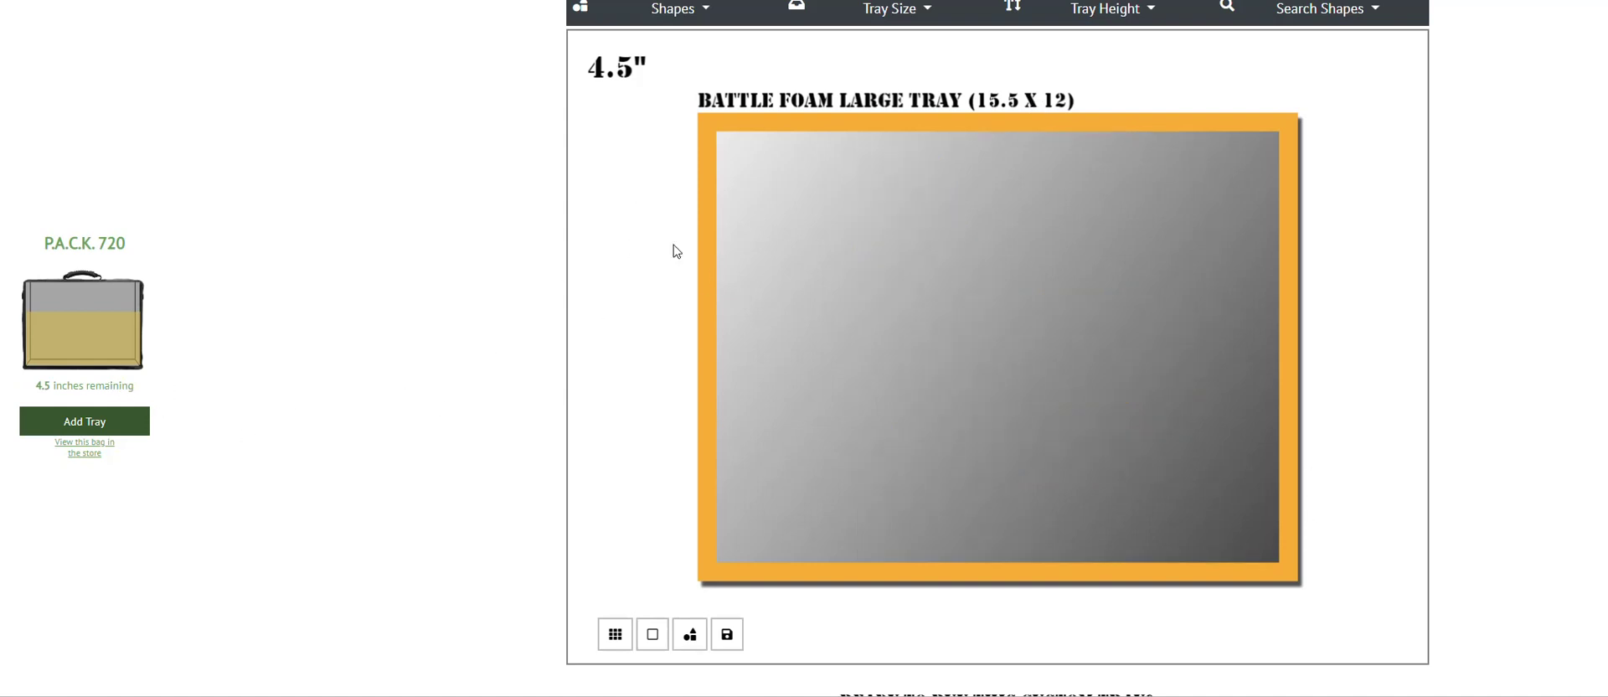
{"action": "left_click", "coordinate": [690, 12]}
{"action": "left_click", "coordinate": [703, 12]}
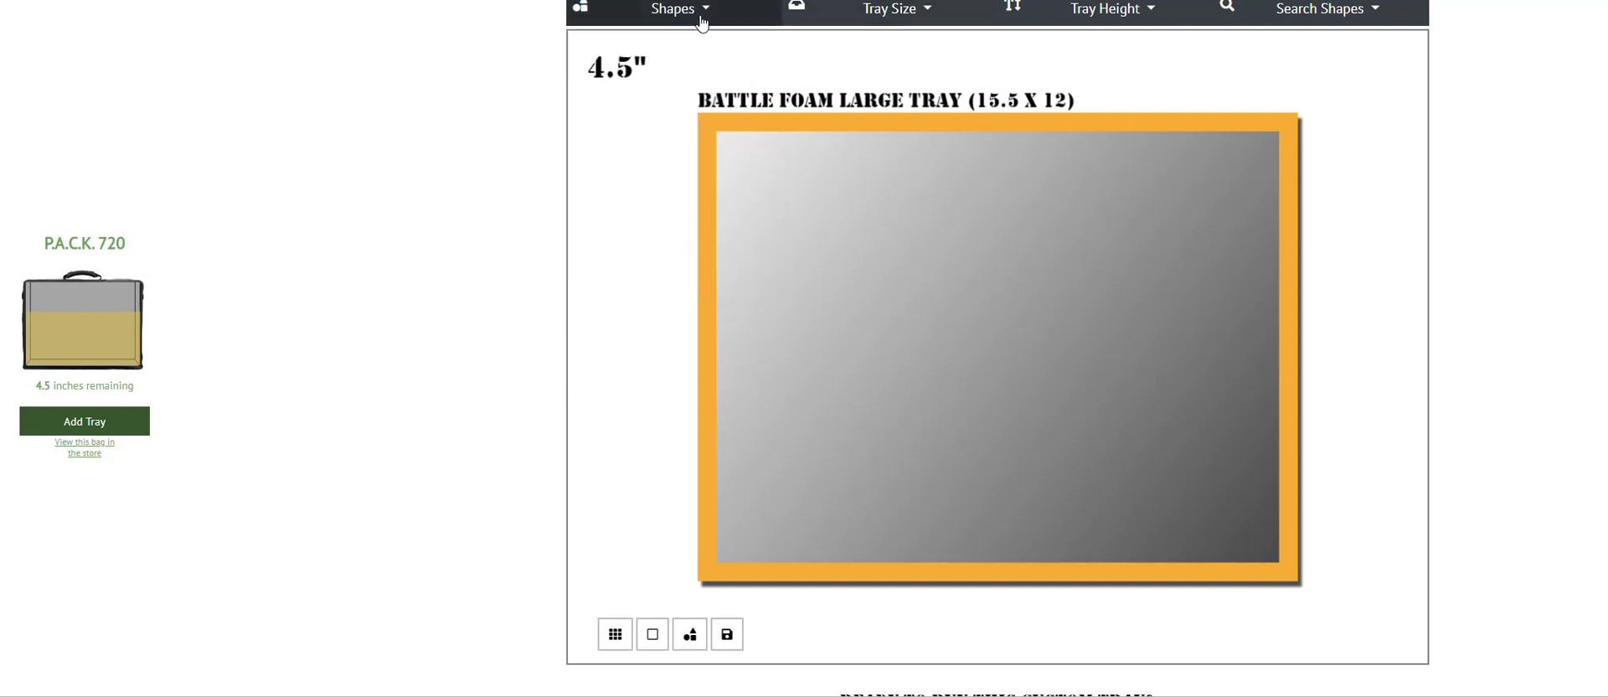
{"action": "left_click", "coordinate": [694, 12]}
{"action": "scroll", "coordinate": [772, 72], "scroll_direction": "up", "scroll_amount": 3}
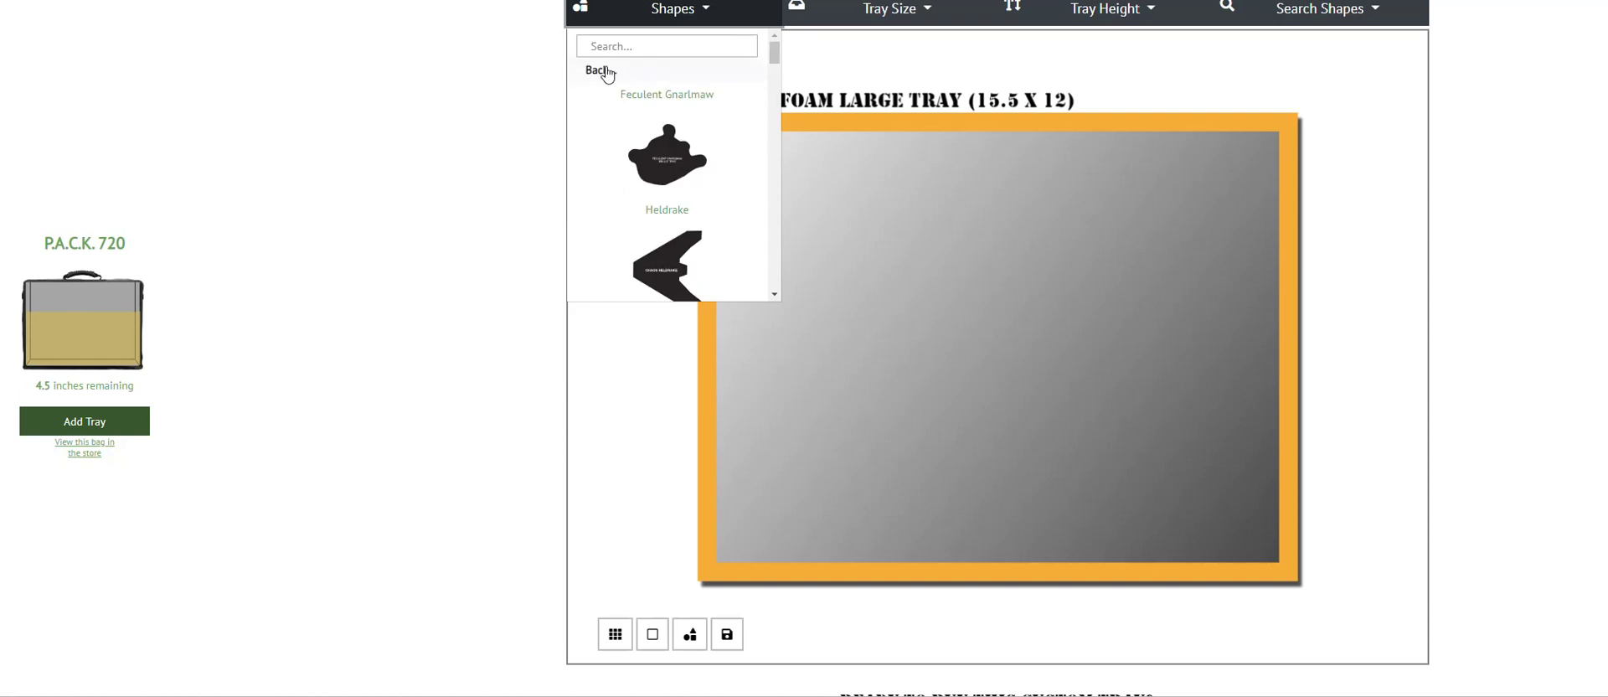
{"action": "left_click", "coordinate": [599, 68]}
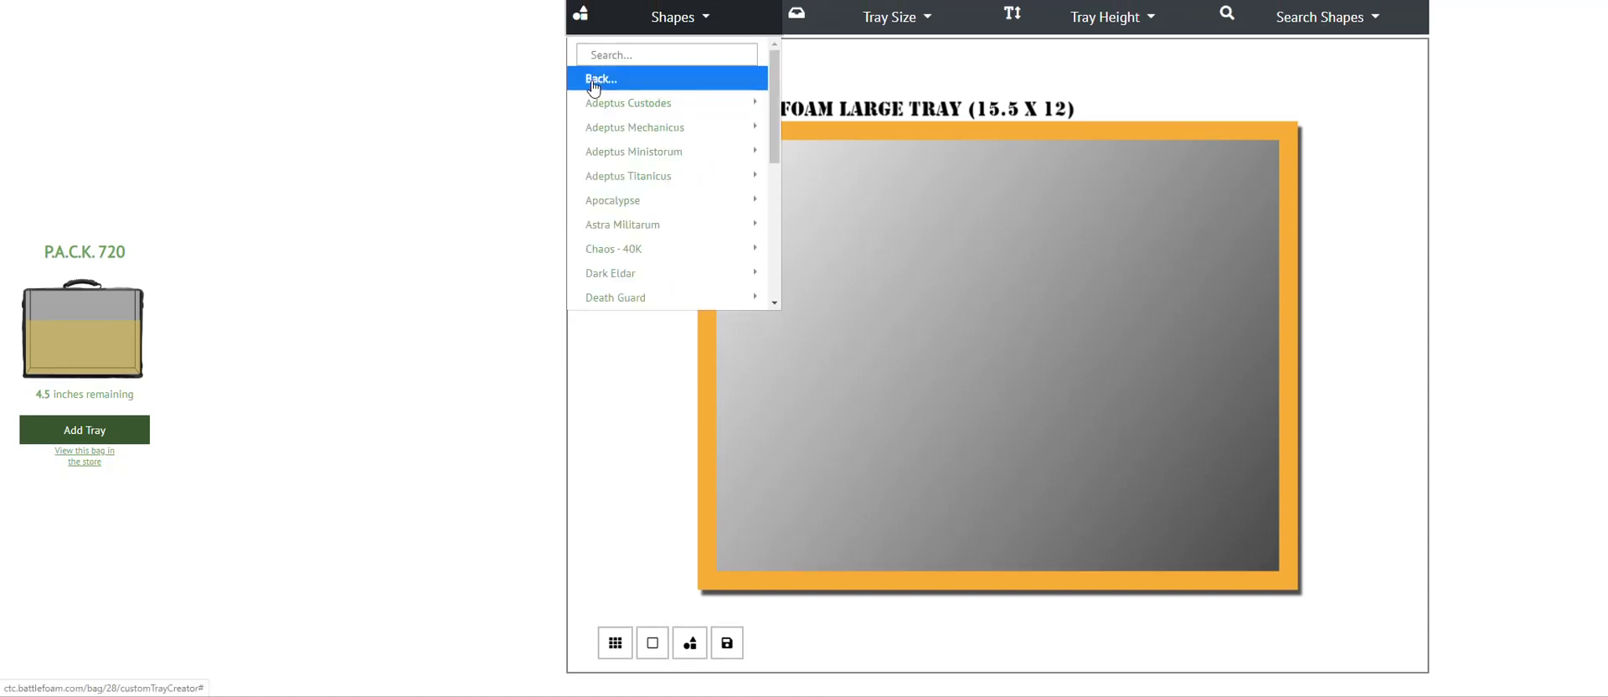
{"action": "left_click", "coordinate": [598, 79]}
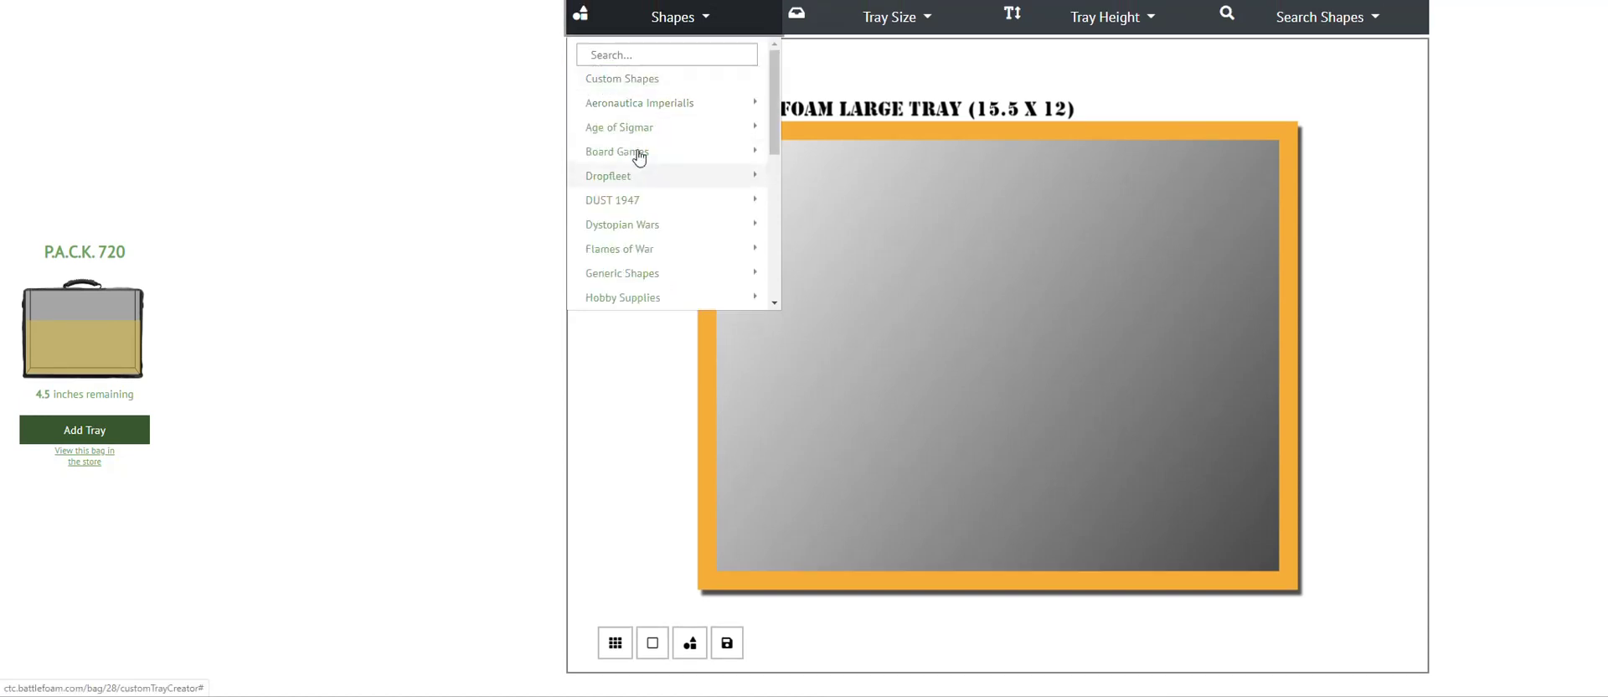
Step: Add a custom 2.25 x 1.25 inch rectangle and place it in the tray's top-left corner
{"action": "left_click", "coordinate": [622, 79]}
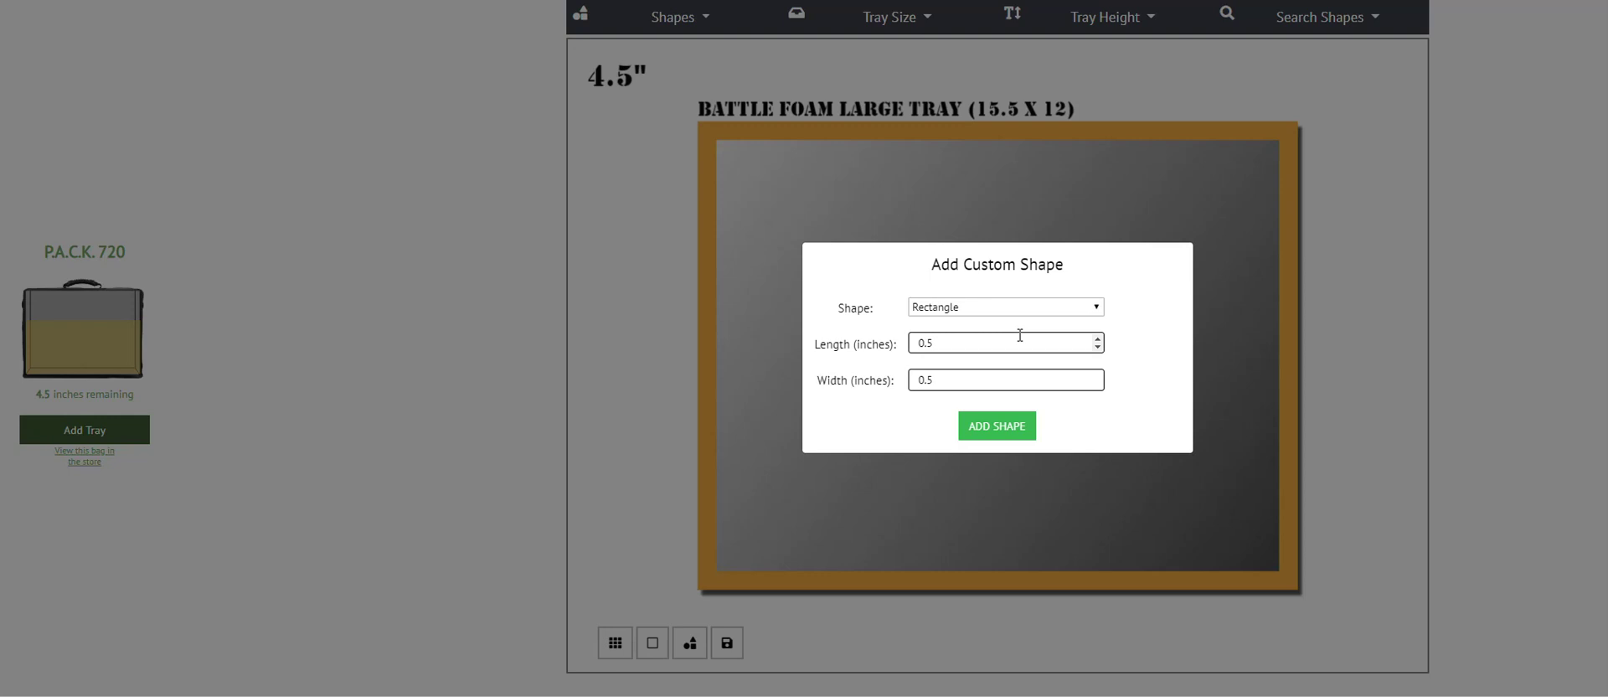
{"action": "left_click", "coordinate": [1197, 219]}
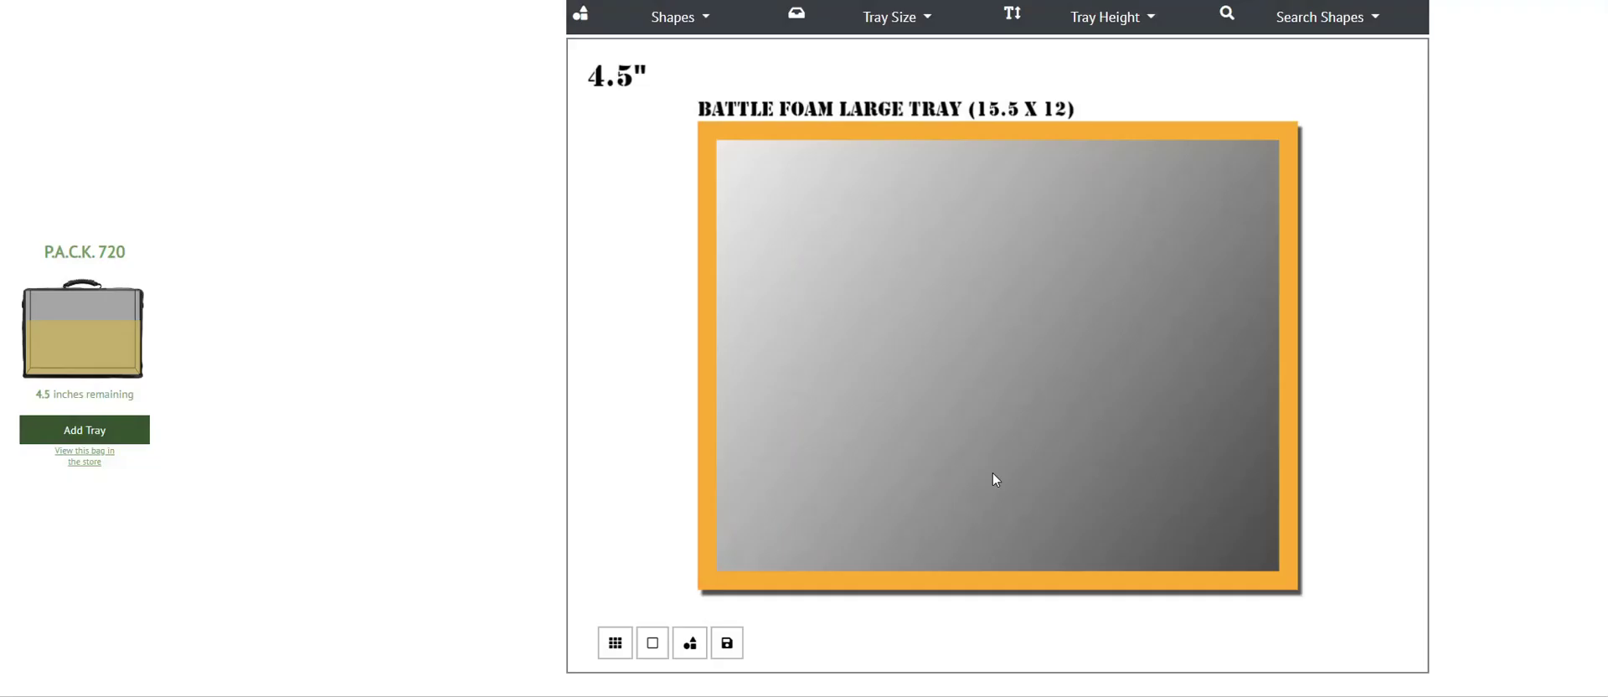
{"action": "left_click", "coordinate": [687, 655]}
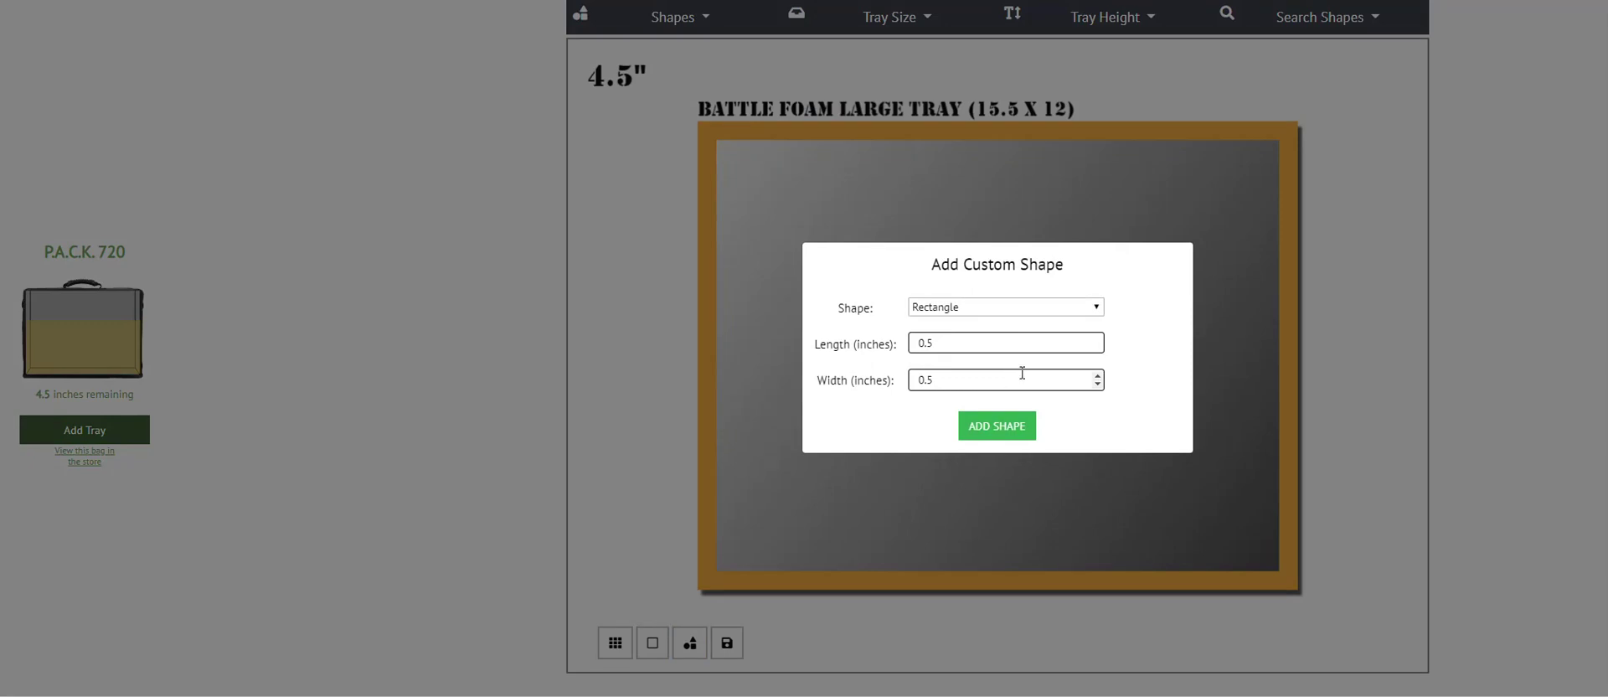
{"action": "left_click_drag", "start_coordinate": [944, 343], "coordinate": [869, 355]}
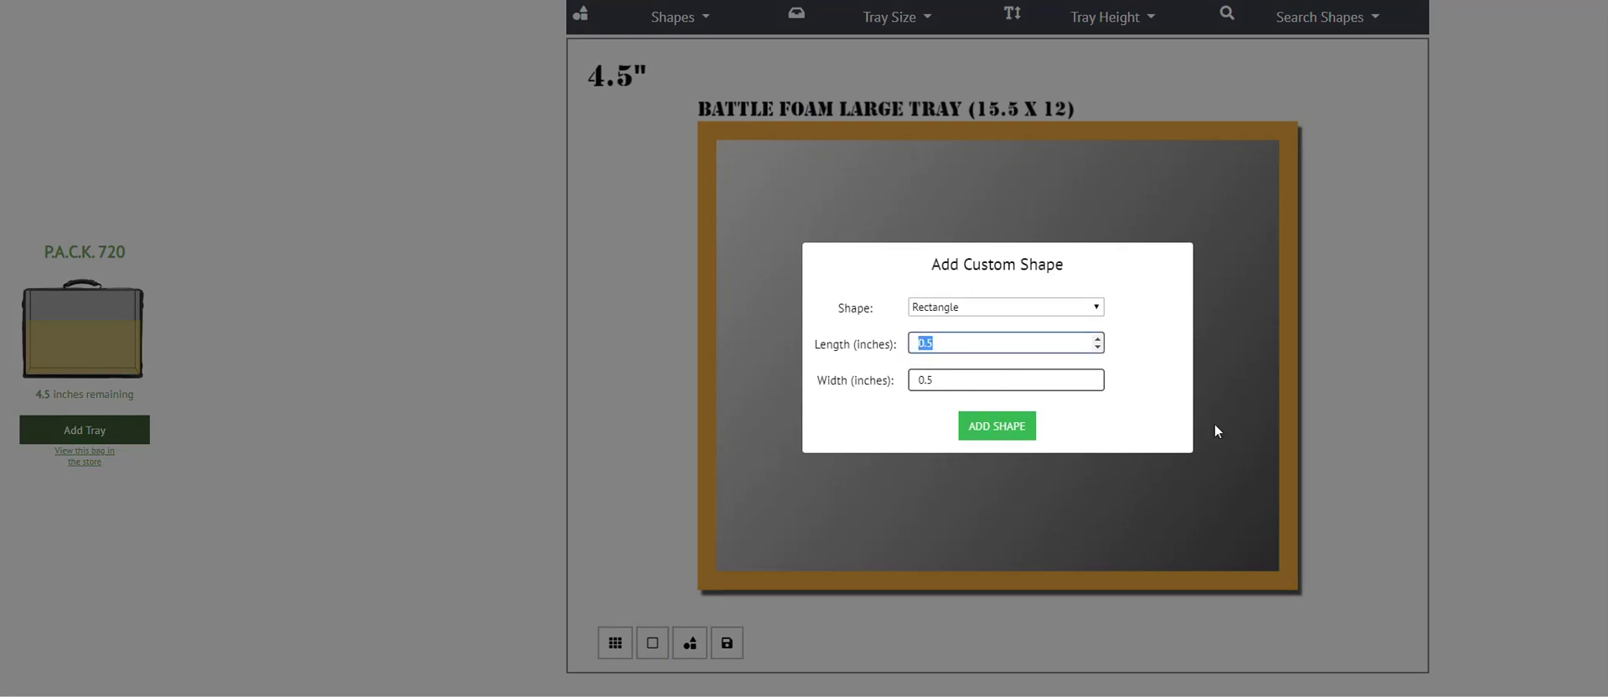
{"action": "type", "text": "2"}
{"action": "left_click_drag", "start_coordinate": [954, 383], "coordinate": [802, 375]}
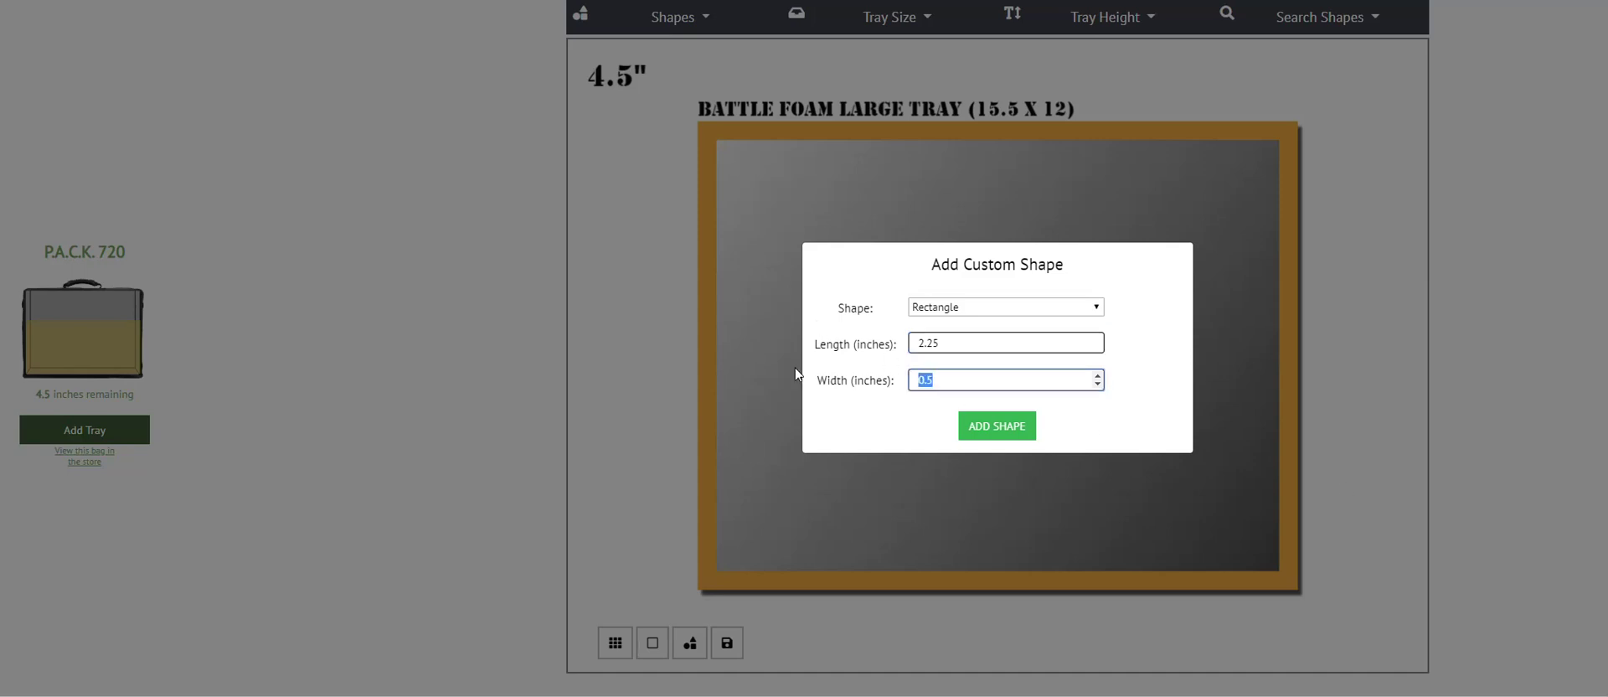
{"action": "type", "text": "1"}
{"action": "left_click", "coordinate": [1011, 421]}
{"action": "left_click_drag", "start_coordinate": [991, 387], "coordinate": [742, 224]}
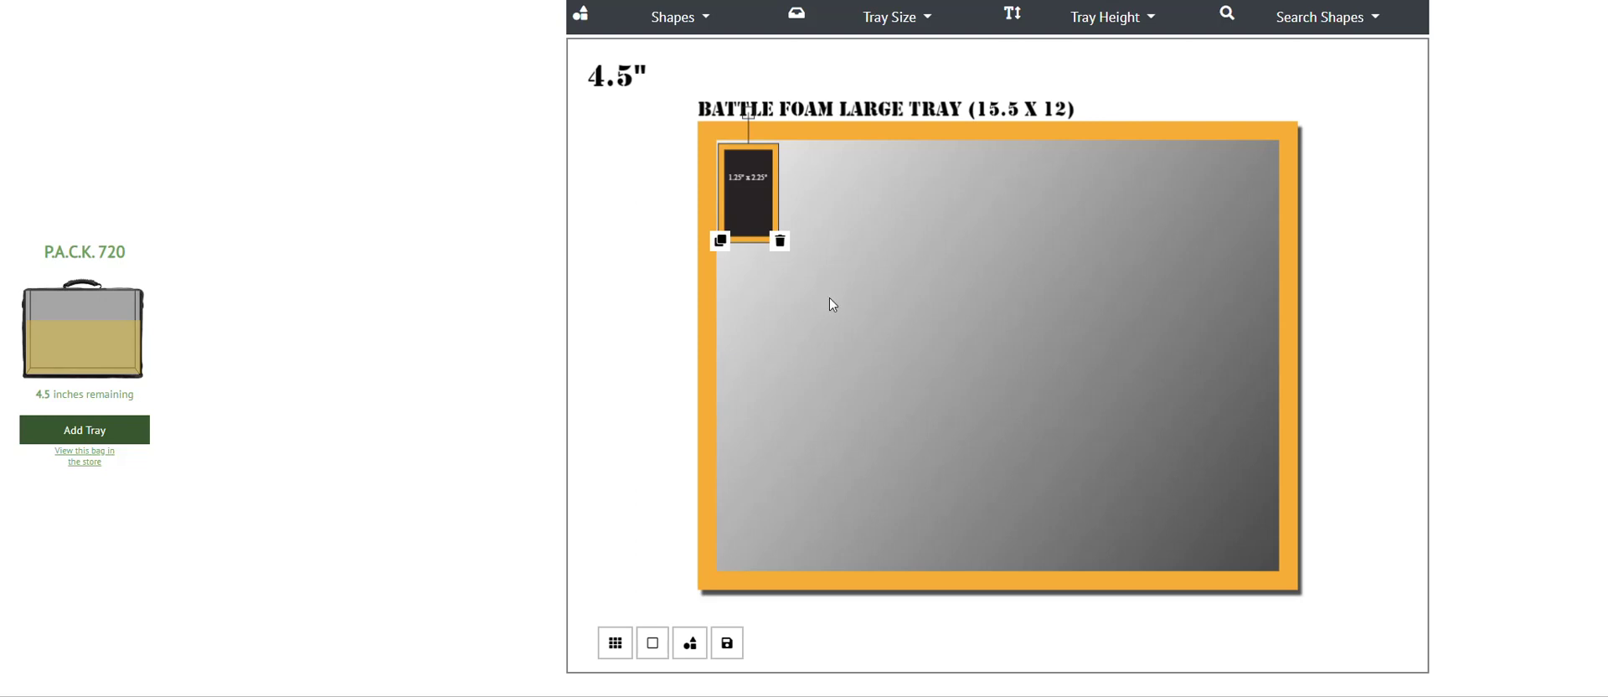
Step: Duplicate the slot into a row of four along the top edge, with grid snapping on
{"action": "left_click", "coordinate": [721, 240]}
{"action": "left_click_drag", "start_coordinate": [750, 220], "coordinate": [802, 207]}
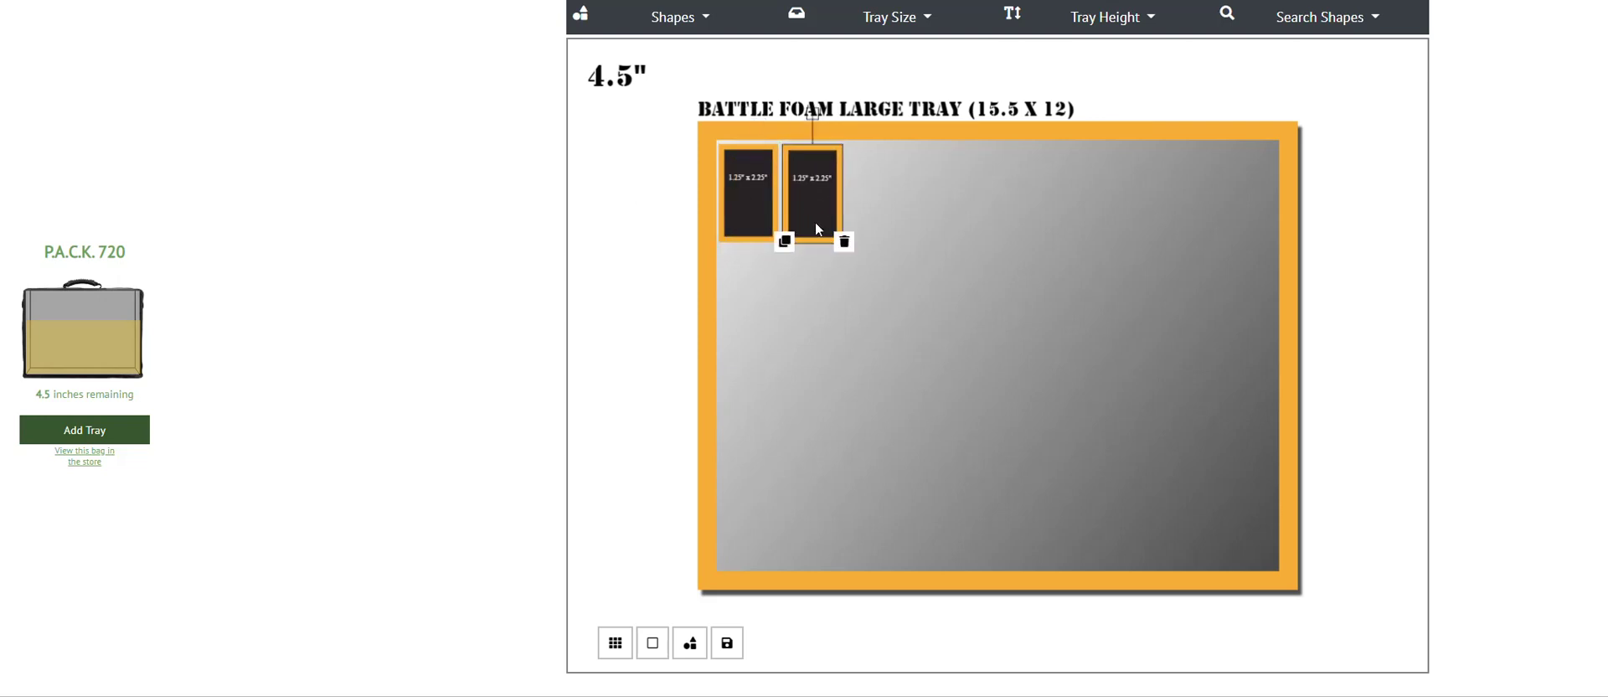
{"action": "left_click", "coordinate": [786, 247]}
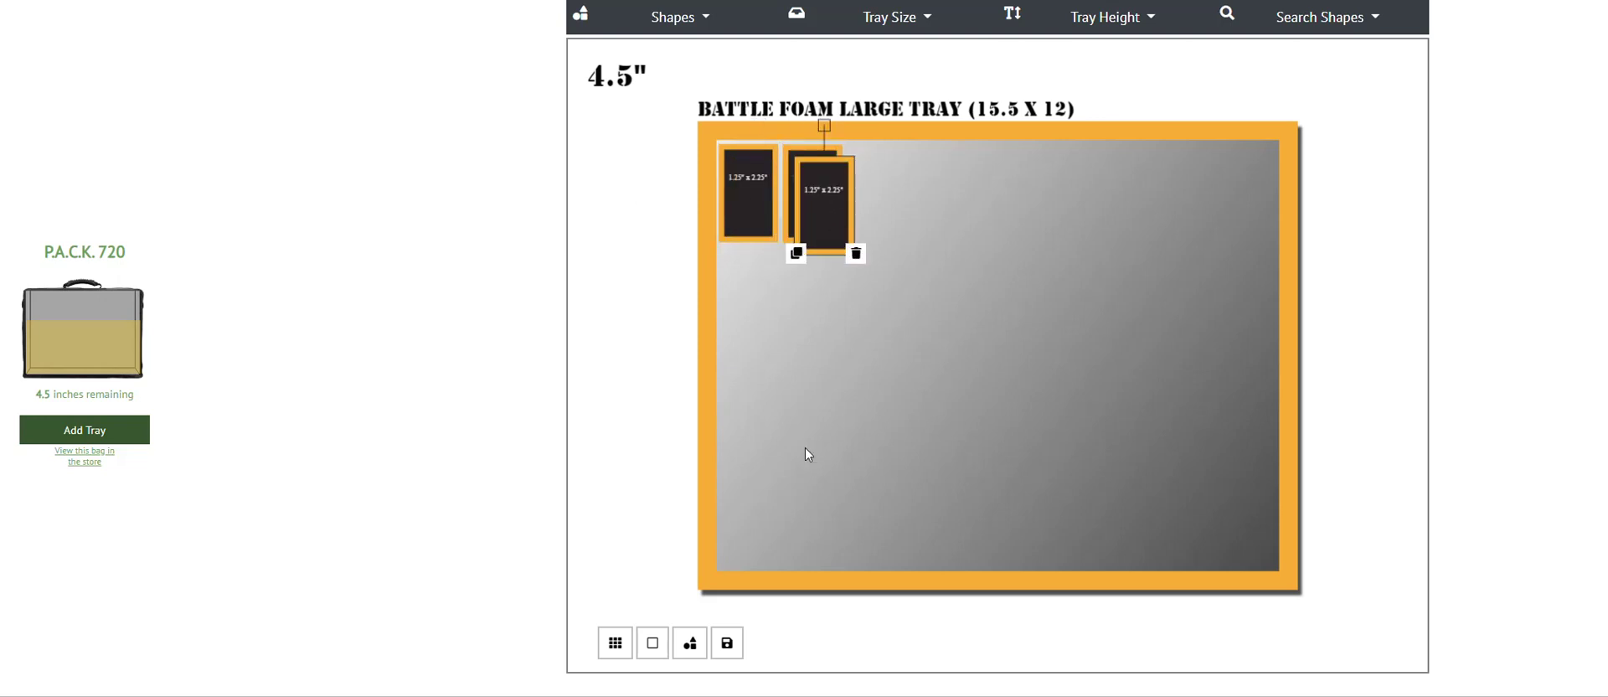
{"action": "left_click", "coordinate": [615, 643]}
{"action": "left_click_drag", "start_coordinate": [825, 208], "coordinate": [942, 196]}
{"action": "left_click", "coordinate": [851, 243]}
{"action": "left_click", "coordinate": [968, 340]}
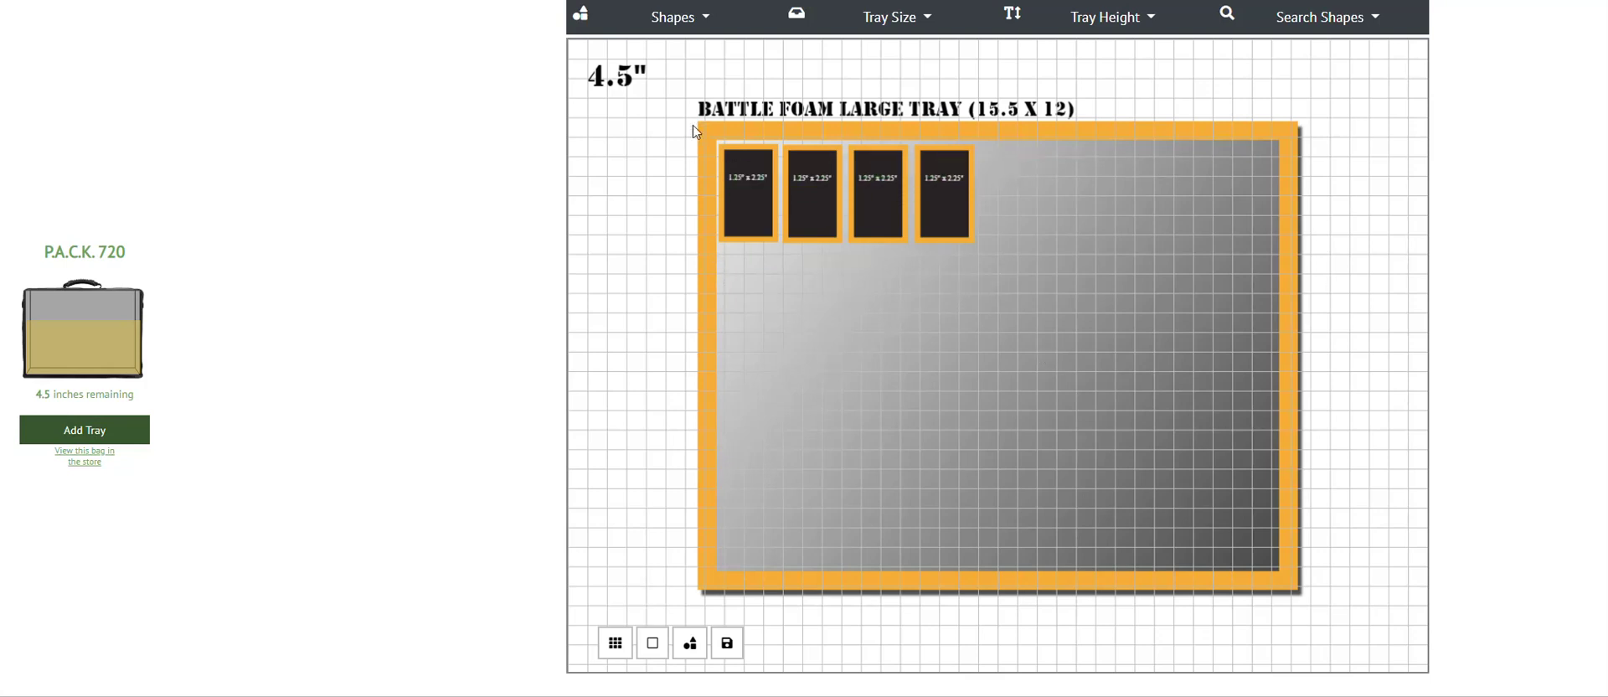
Step: Copy the four top-row slots to extend the top row to eight
{"action": "left_click_drag", "start_coordinate": [685, 138], "coordinate": [1045, 273]}
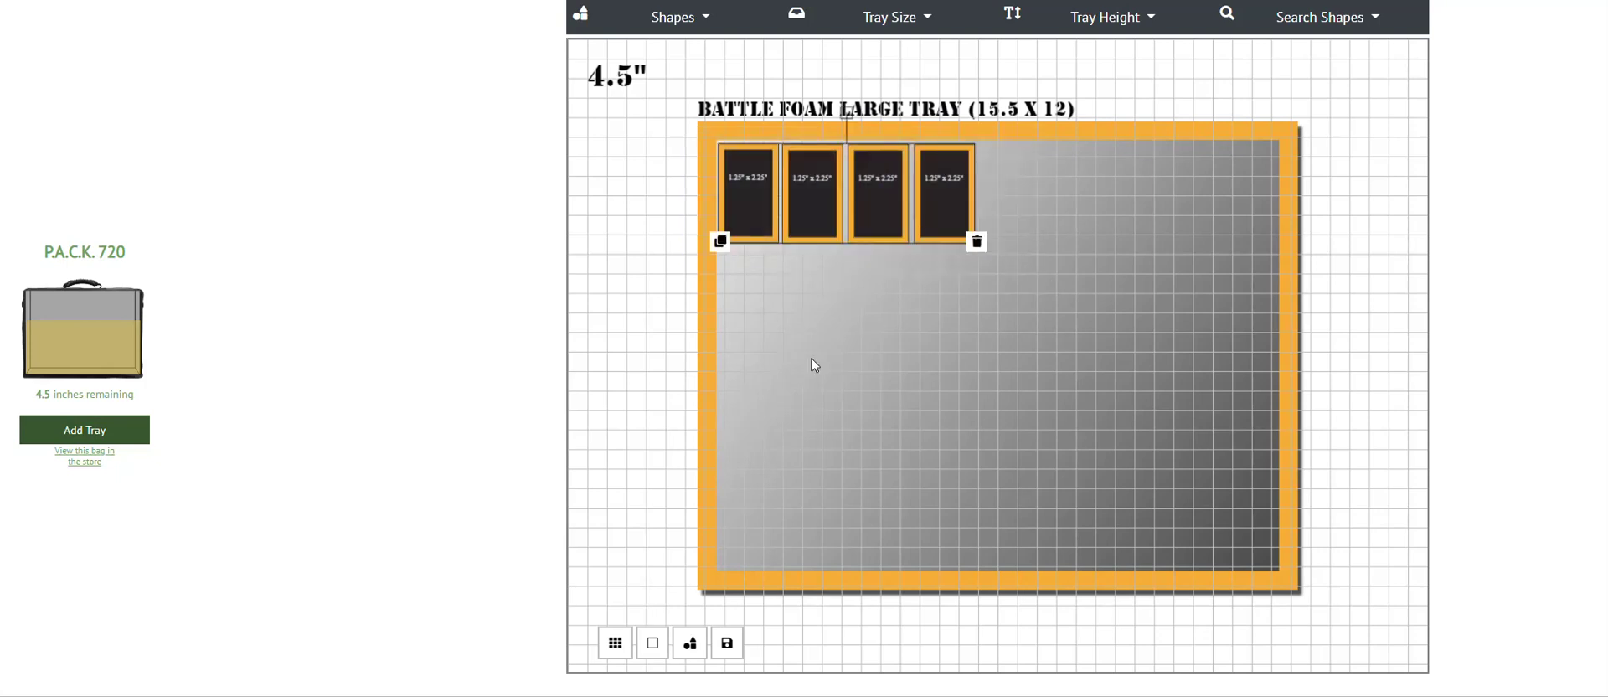
{"action": "left_click", "coordinate": [720, 242]}
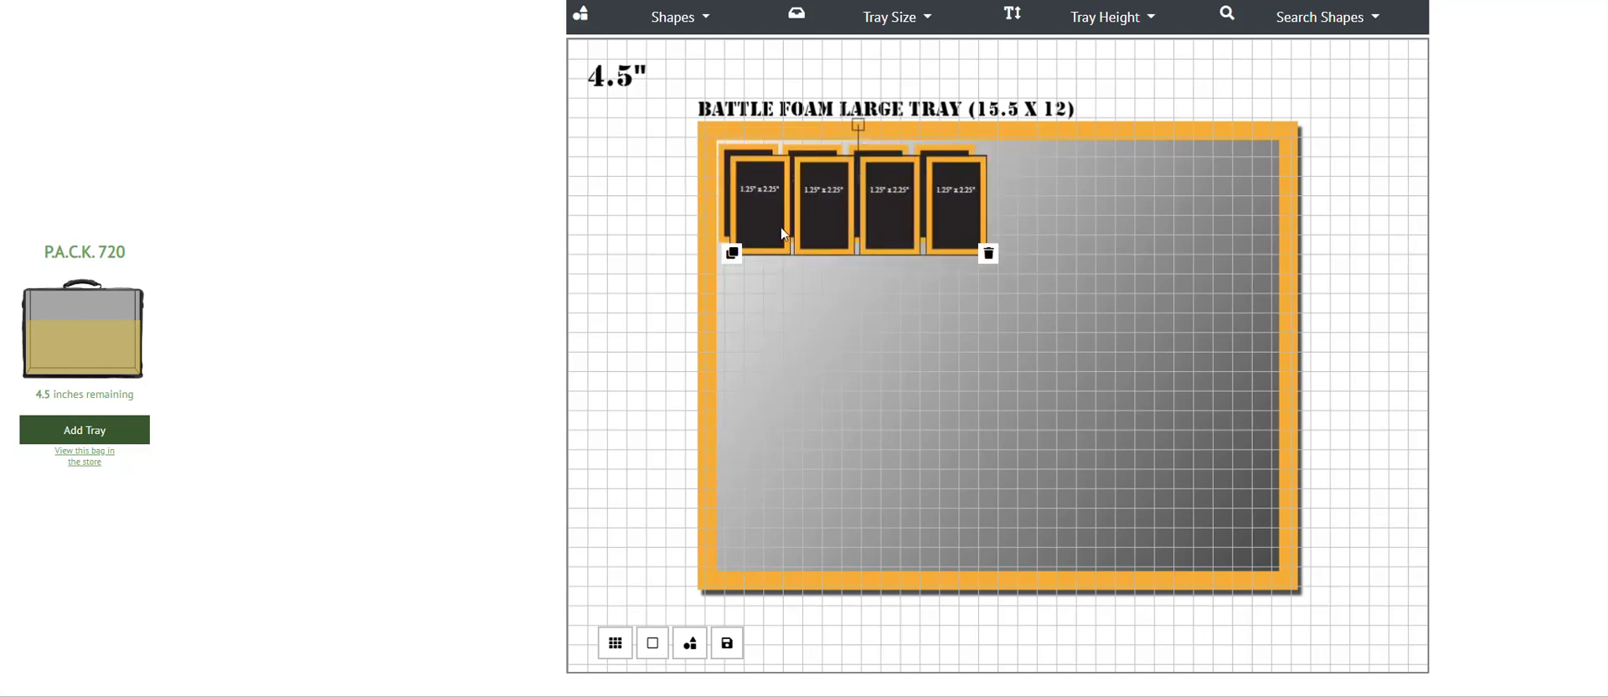
{"action": "left_click_drag", "start_coordinate": [772, 227], "coordinate": [1025, 219]}
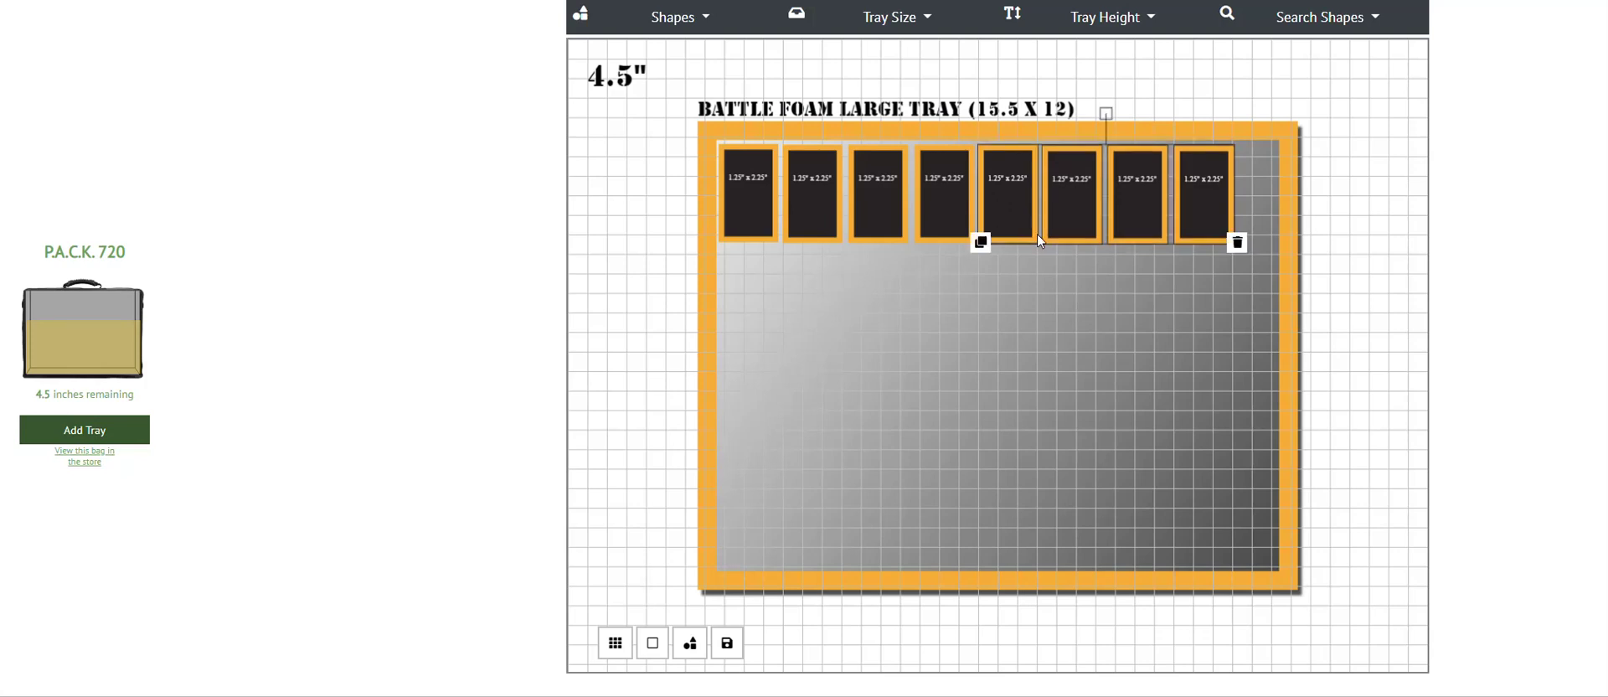
{"action": "left_click", "coordinate": [1023, 338]}
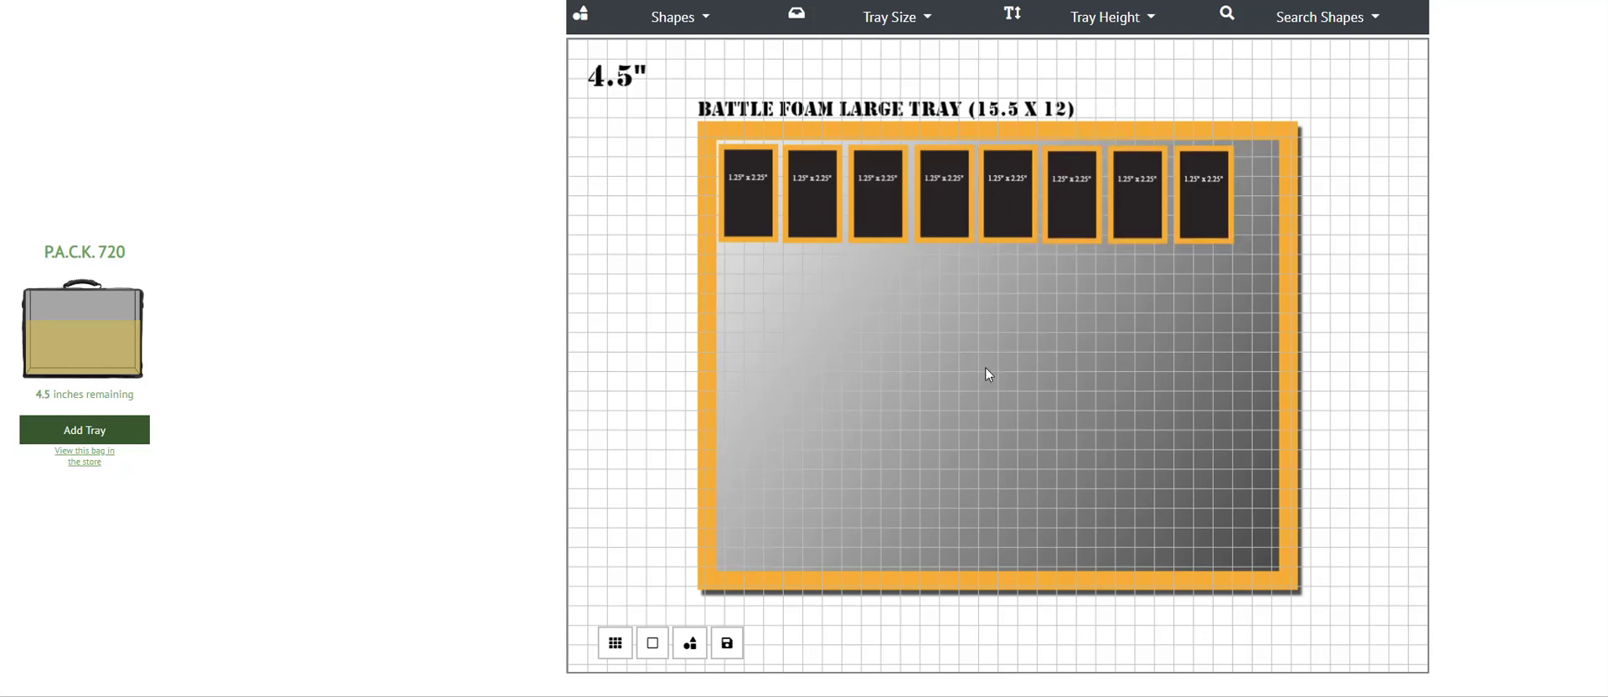
Step: Duplicate the top row, then both rows, to build four rows of eight slots
{"action": "left_click_drag", "start_coordinate": [668, 127], "coordinate": [1264, 306]}
{"action": "left_click", "coordinate": [720, 242]}
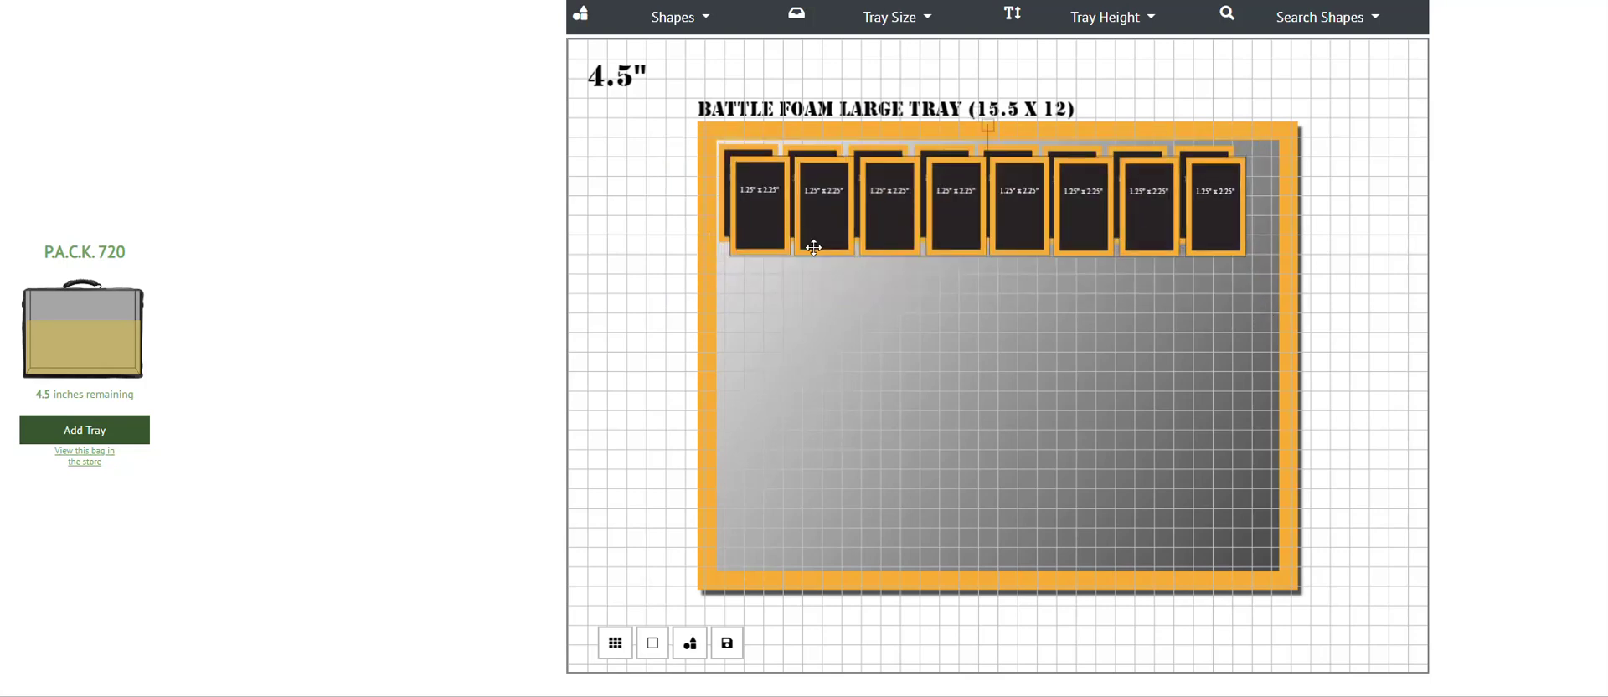
{"action": "left_click_drag", "start_coordinate": [819, 244], "coordinate": [814, 315]}
{"action": "left_click_drag", "start_coordinate": [675, 116], "coordinate": [1259, 392]}
{"action": "left_click", "coordinate": [720, 347]}
{"action": "left_click_drag", "start_coordinate": [735, 358], "coordinate": [853, 505]}
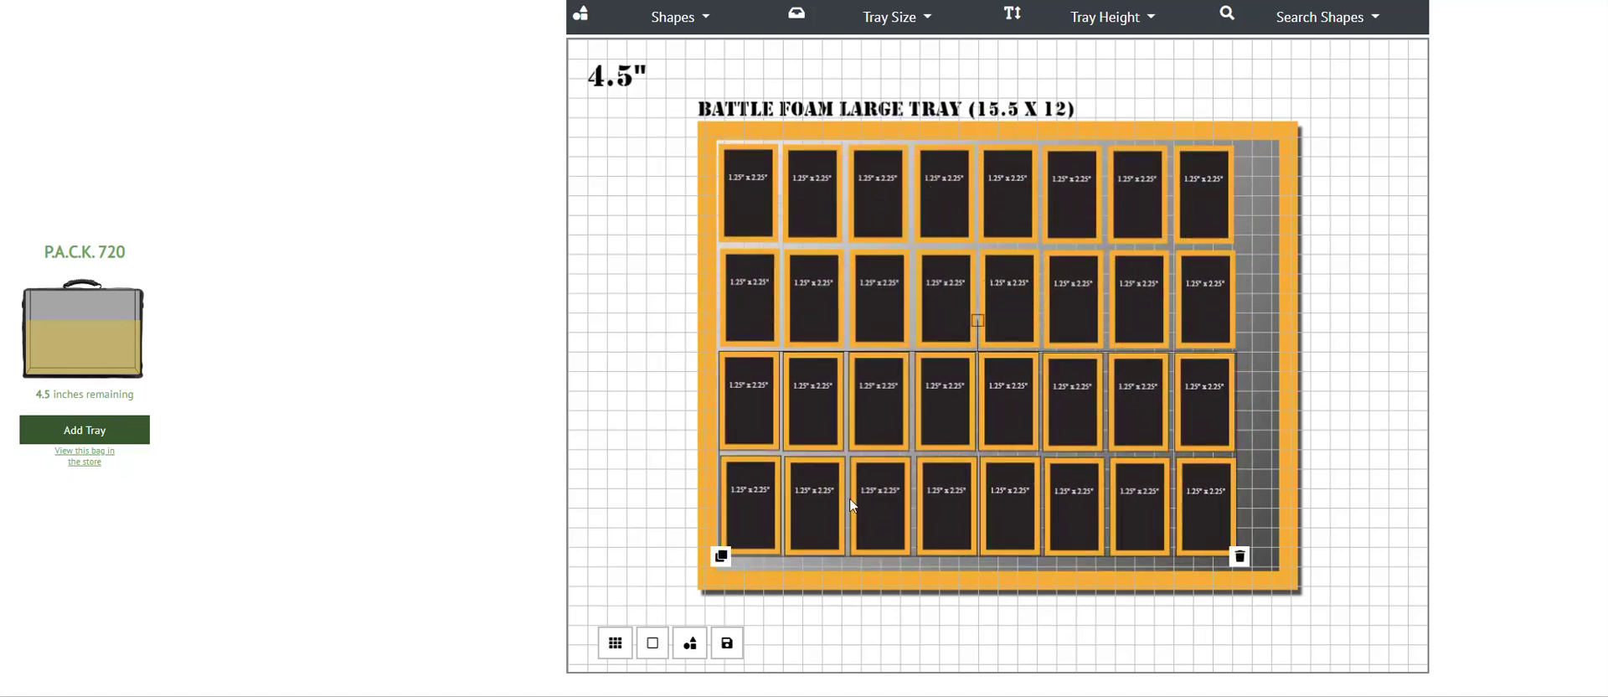
Step: Select just the rightmost column of slots in the grid
{"action": "left_click", "coordinate": [1350, 399]}
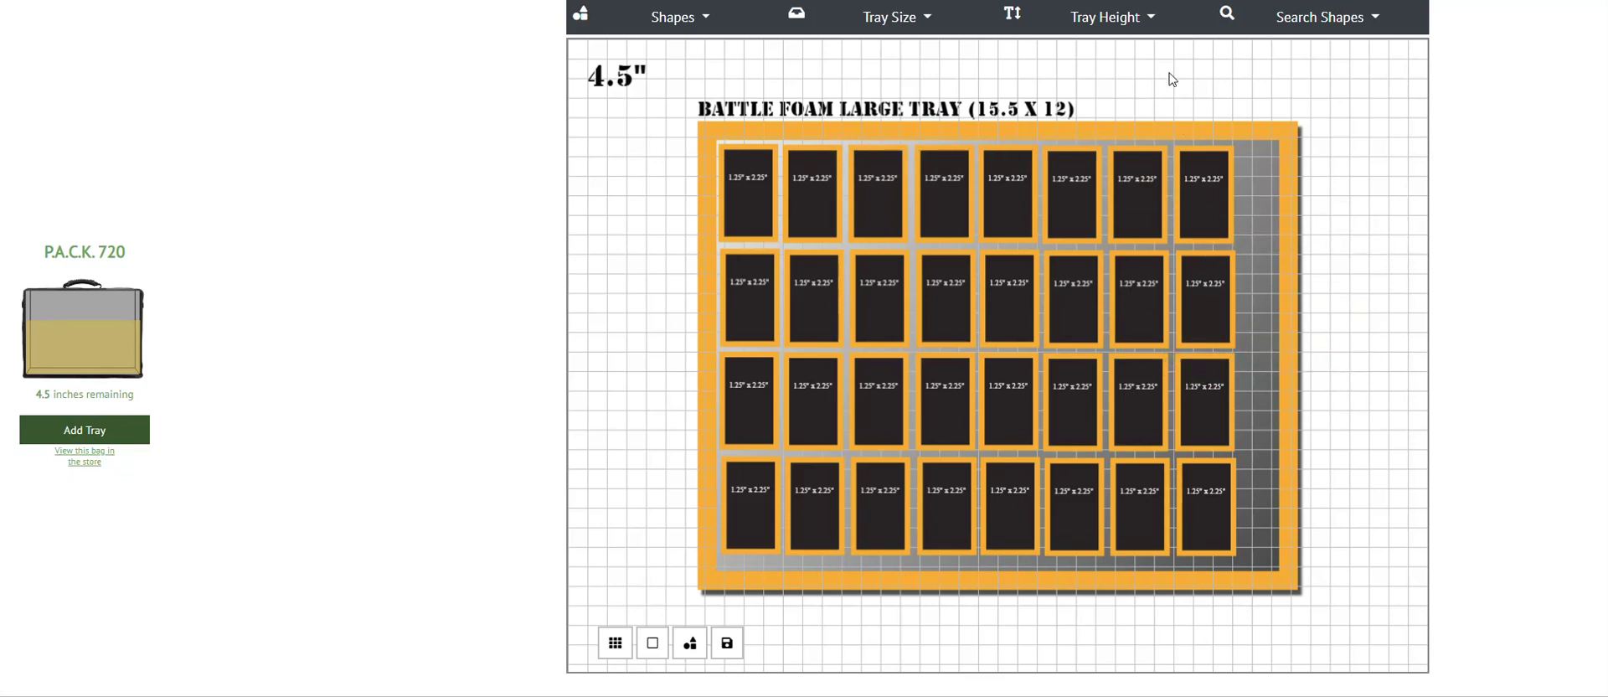
{"action": "left_click_drag", "start_coordinate": [1172, 137], "coordinate": [1314, 654]}
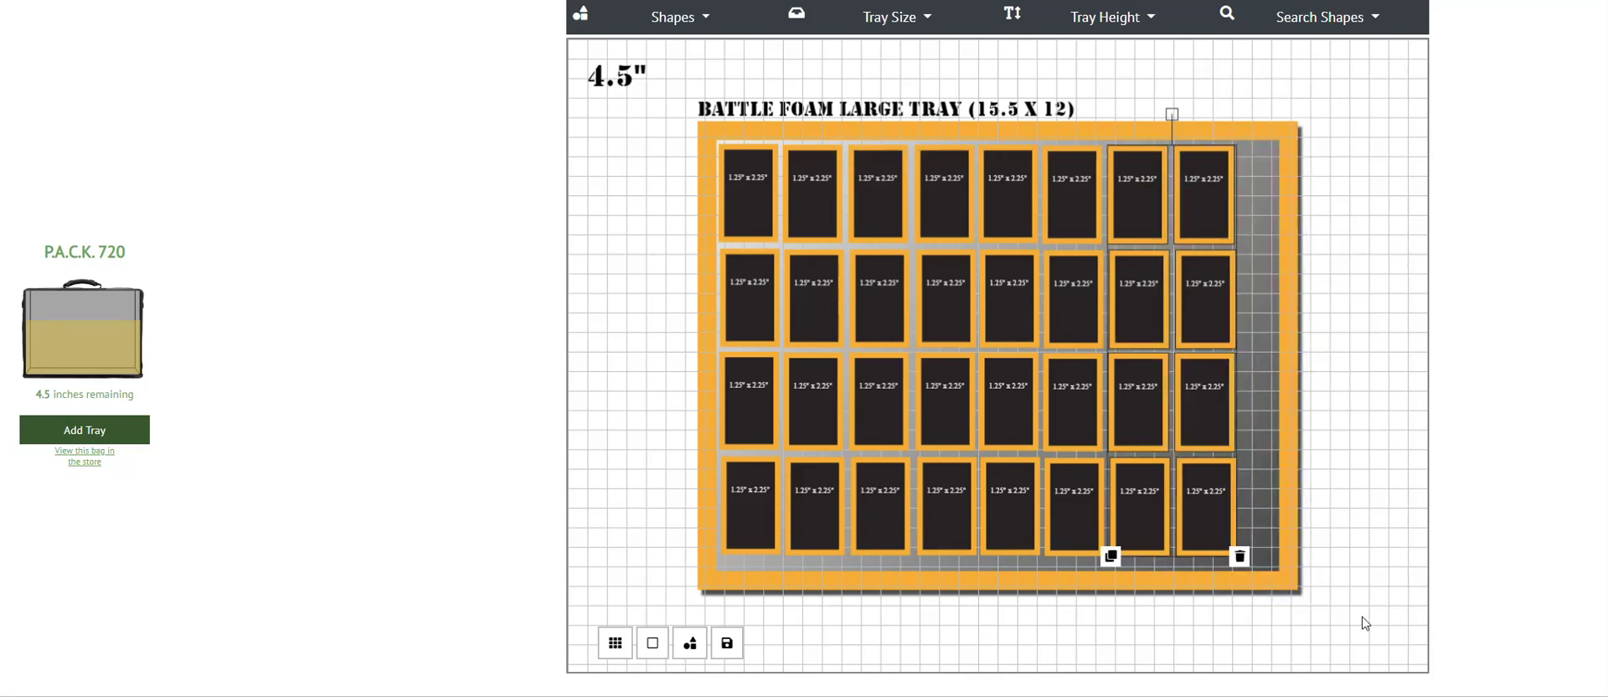
{"action": "left_click", "coordinate": [1217, 101]}
{"action": "left_click_drag", "start_coordinate": [1202, 101], "coordinate": [1316, 620]}
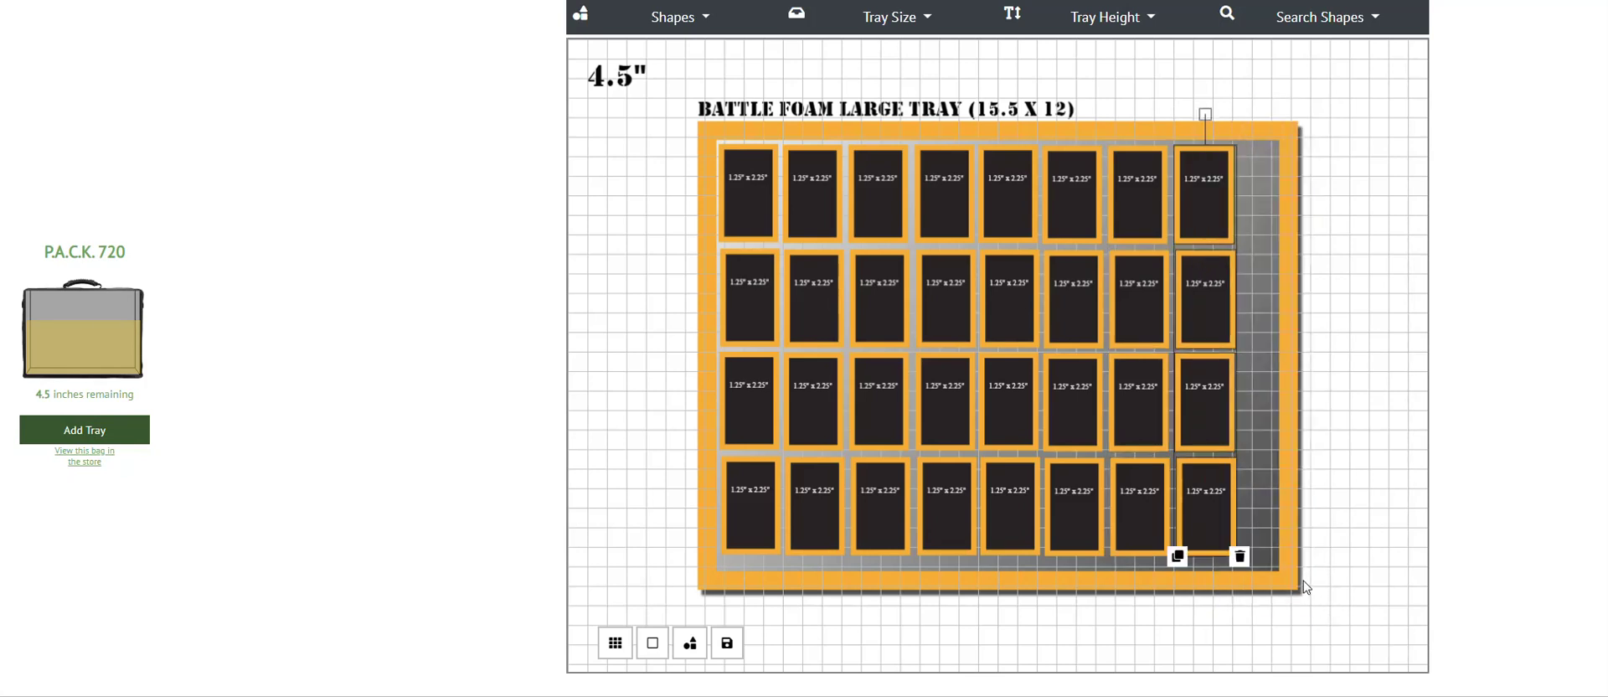
Step: Delete the rightmost column and place a 2.25 x 2.25 inch square in the top-right slot
{"action": "left_click", "coordinate": [1240, 557]}
{"action": "left_click", "coordinate": [690, 642]}
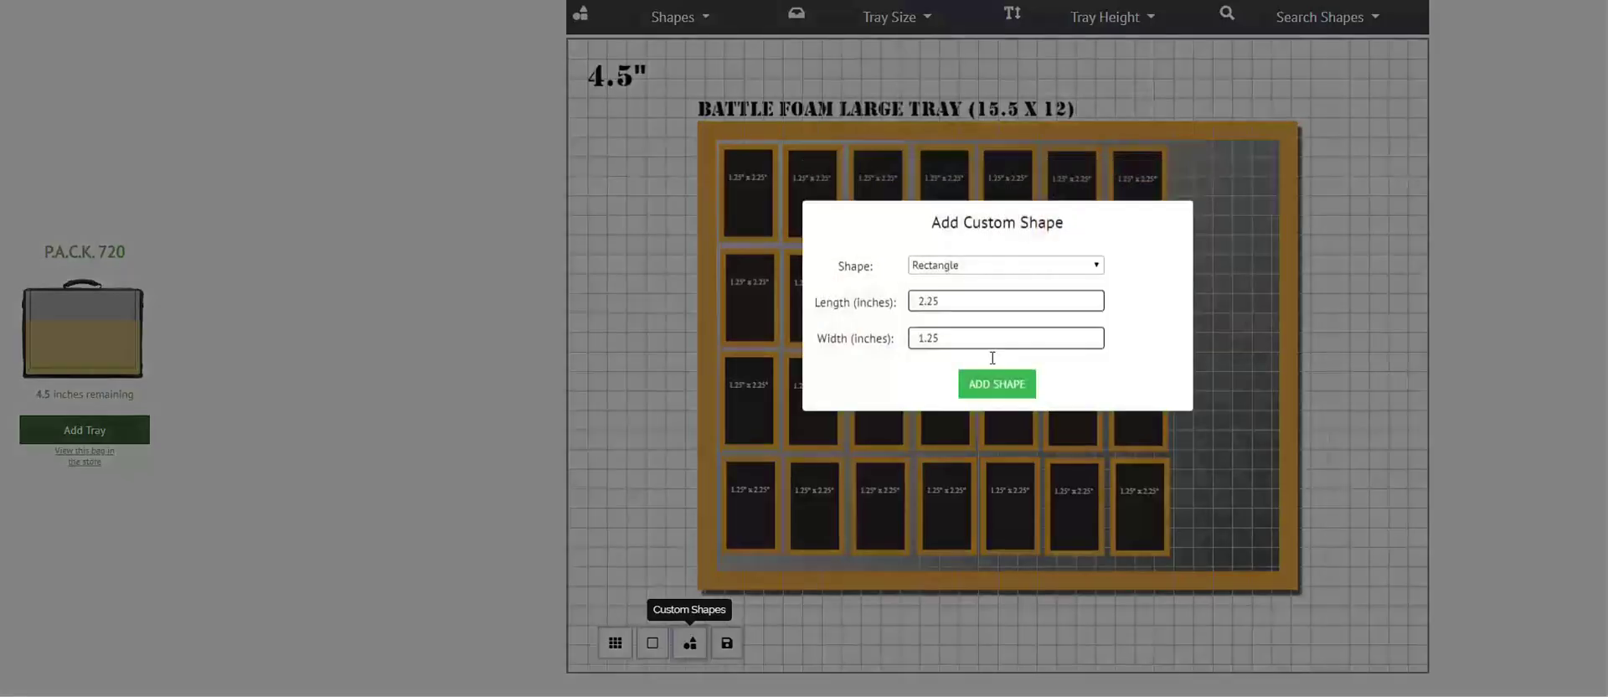
{"action": "left_click_drag", "start_coordinate": [1038, 379], "coordinate": [868, 376]}
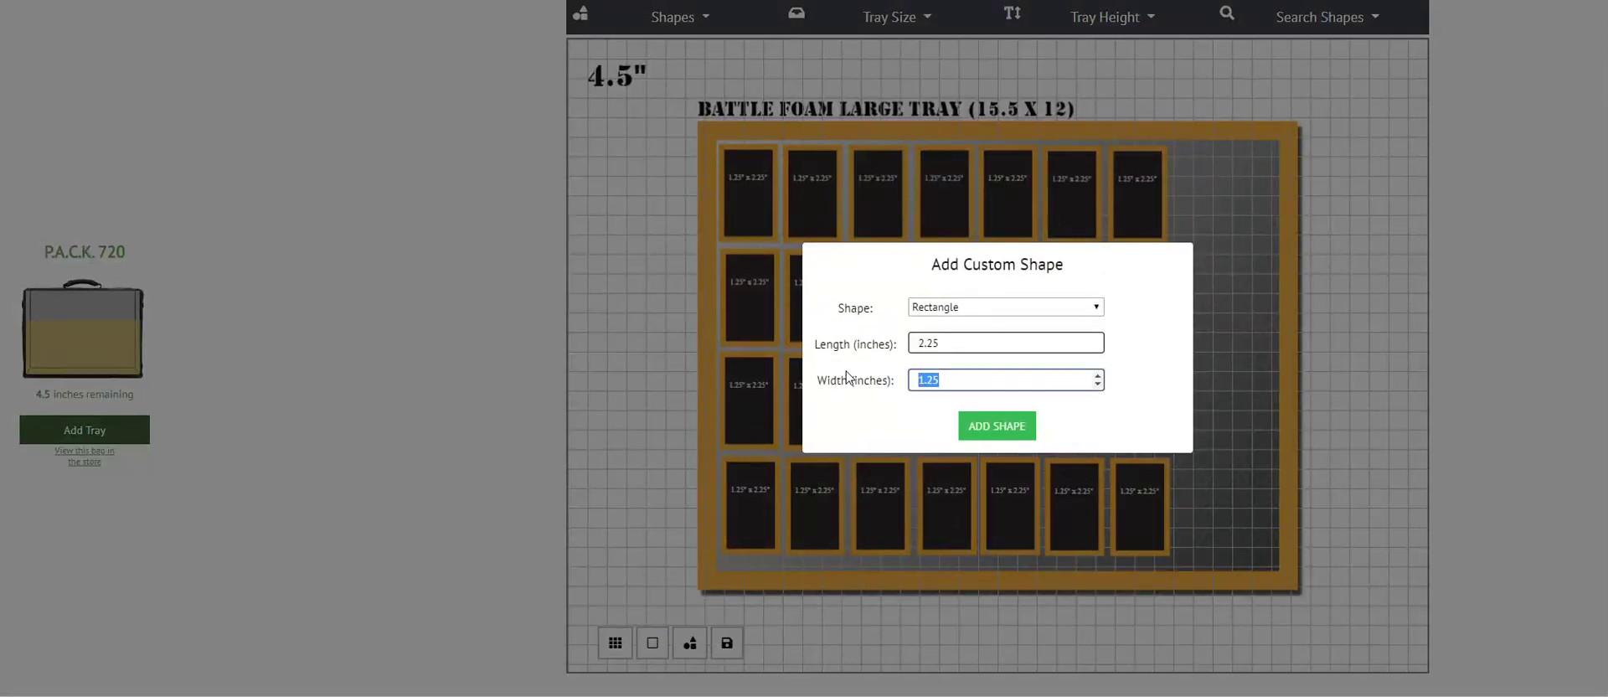
{"action": "type", "text": "2"}
{"action": "left_click", "coordinate": [989, 428]}
{"action": "left_click_drag", "start_coordinate": [988, 424], "coordinate": [1205, 301]}
Step: Duplicate the square into four 2.25-inch squares filling the right column
{"action": "left_click", "coordinate": [1188, 252]}
{"action": "left_click_drag", "start_coordinate": [1321, 131], "coordinate": [1155, 376]}
{"action": "left_click_drag", "start_coordinate": [1193, 94], "coordinate": [1357, 405]}
{"action": "left_click", "coordinate": [1186, 353]}
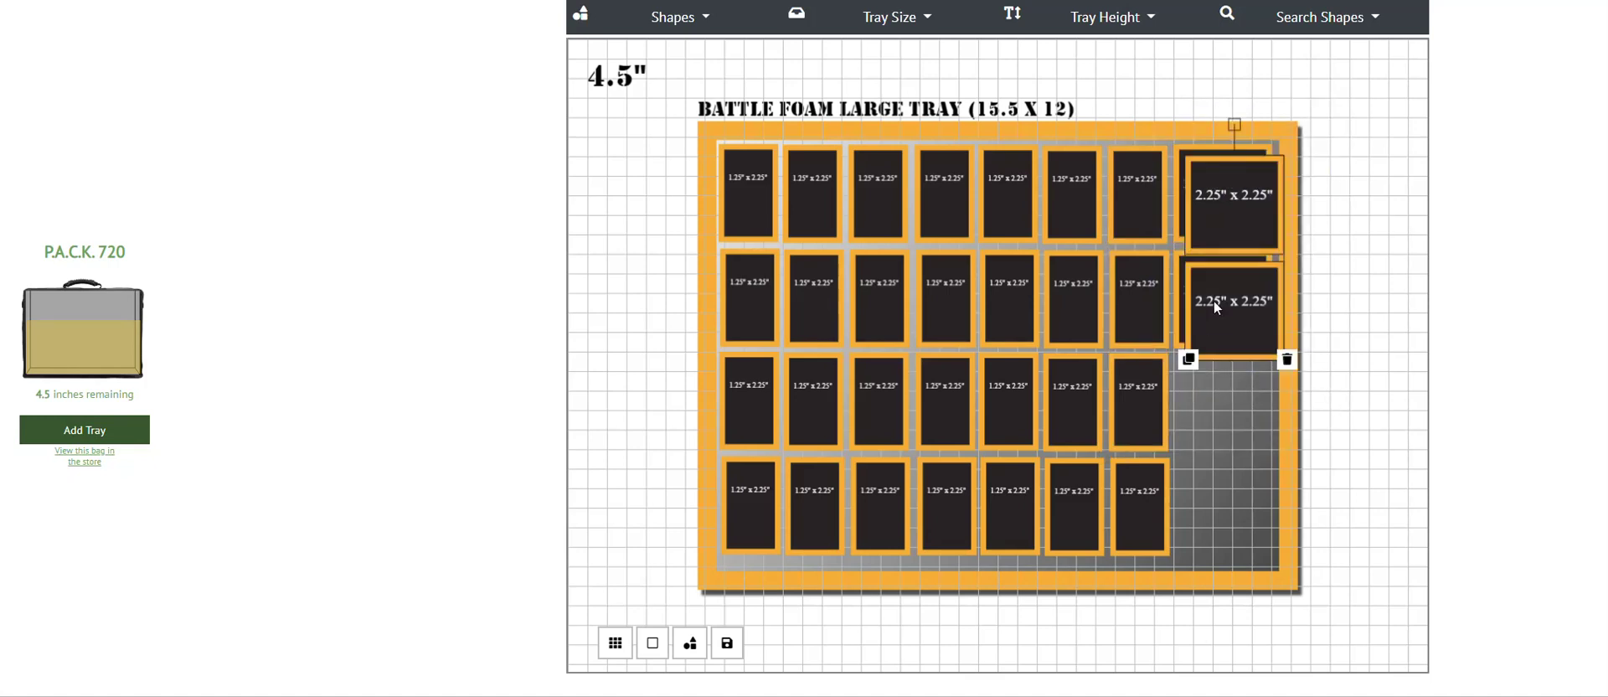
{"action": "left_click_drag", "start_coordinate": [1213, 299], "coordinate": [1203, 499]}
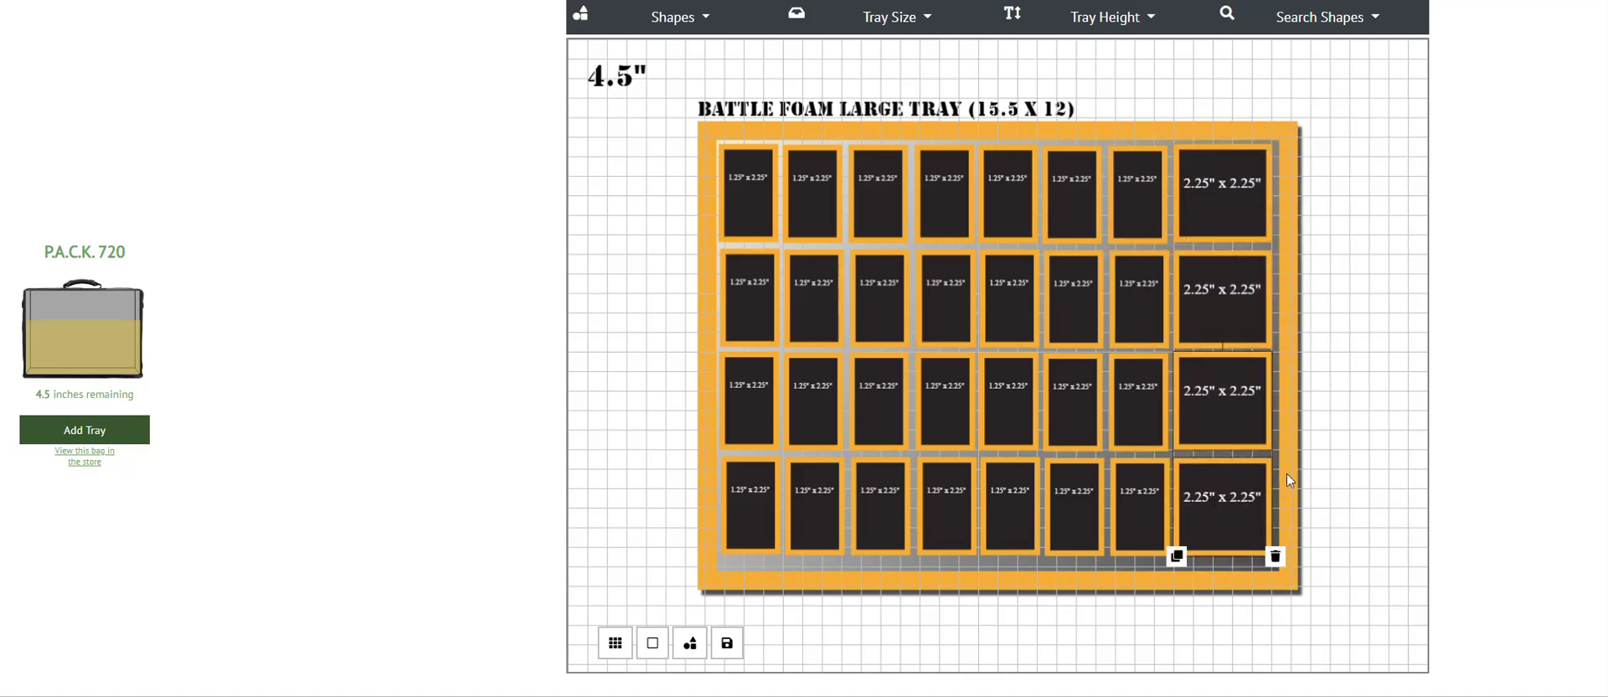
{"action": "left_click", "coordinate": [1353, 431]}
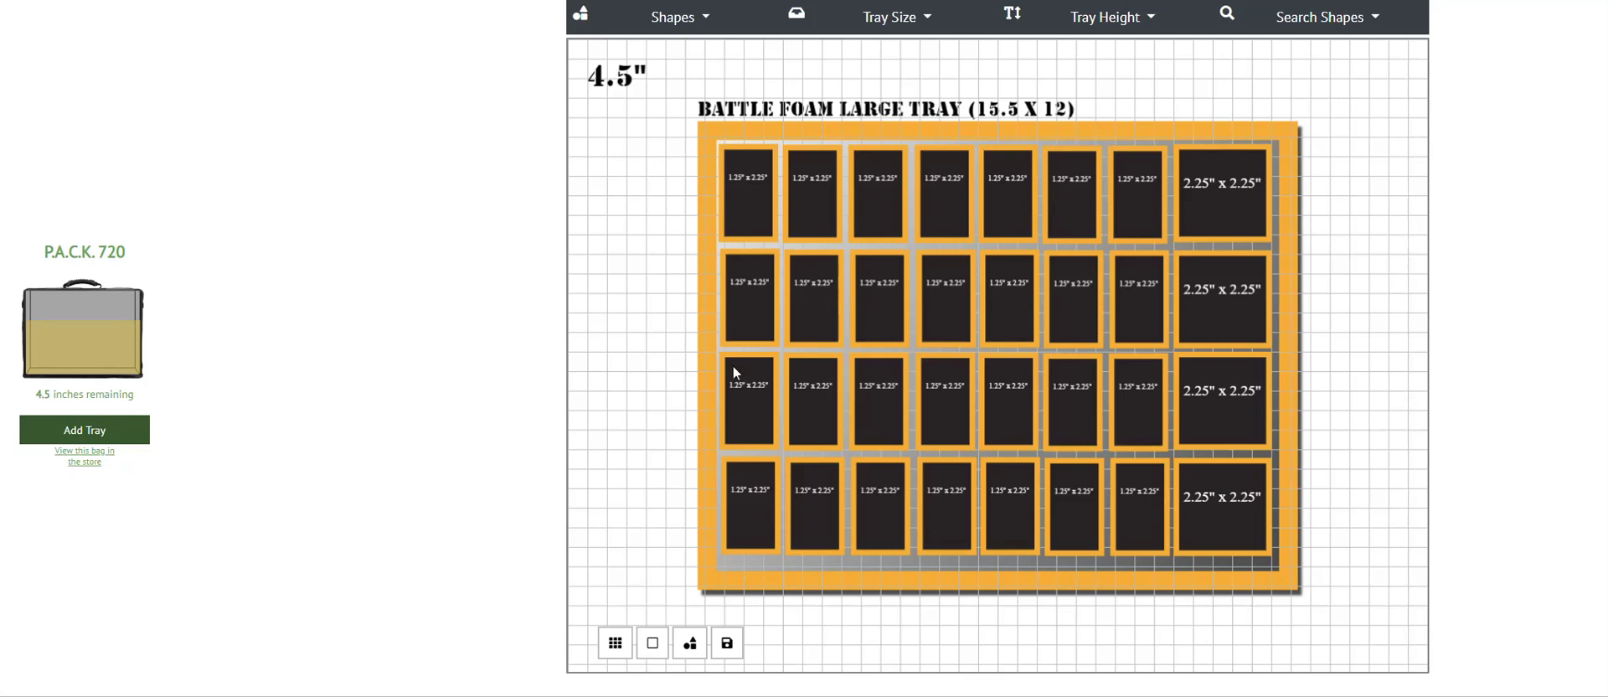
{"action": "left_click", "coordinate": [727, 645]}
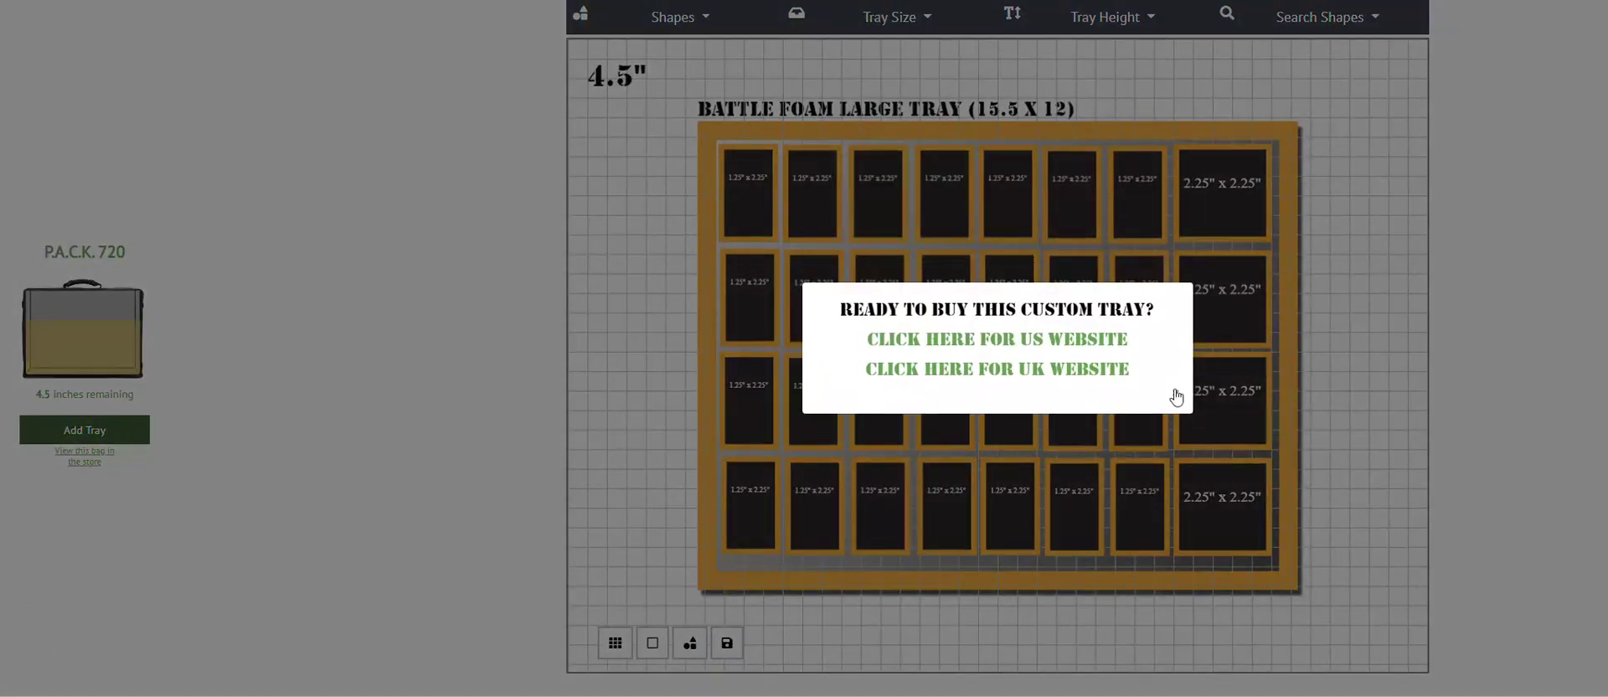
{"action": "left_click", "coordinate": [1176, 393]}
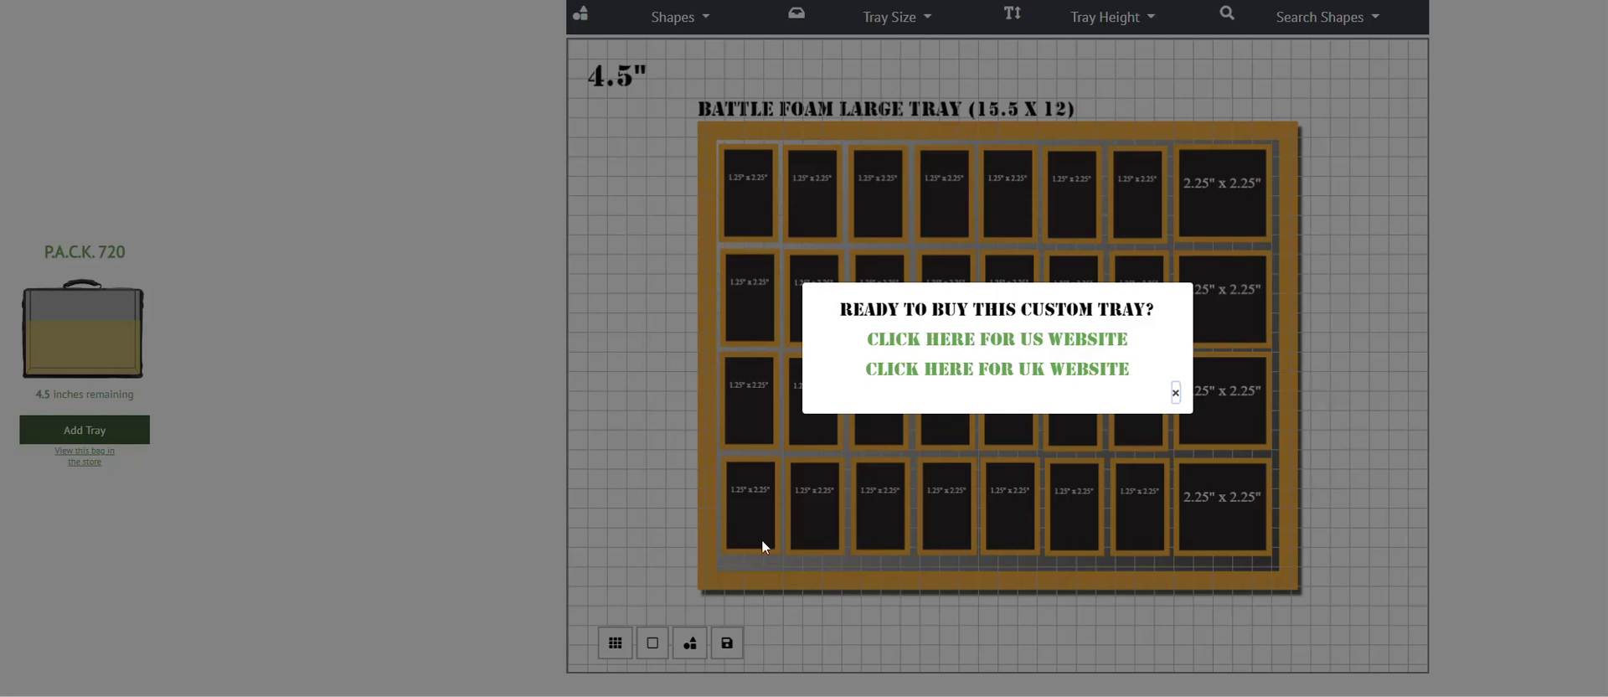
{"action": "left_click", "coordinate": [1176, 393]}
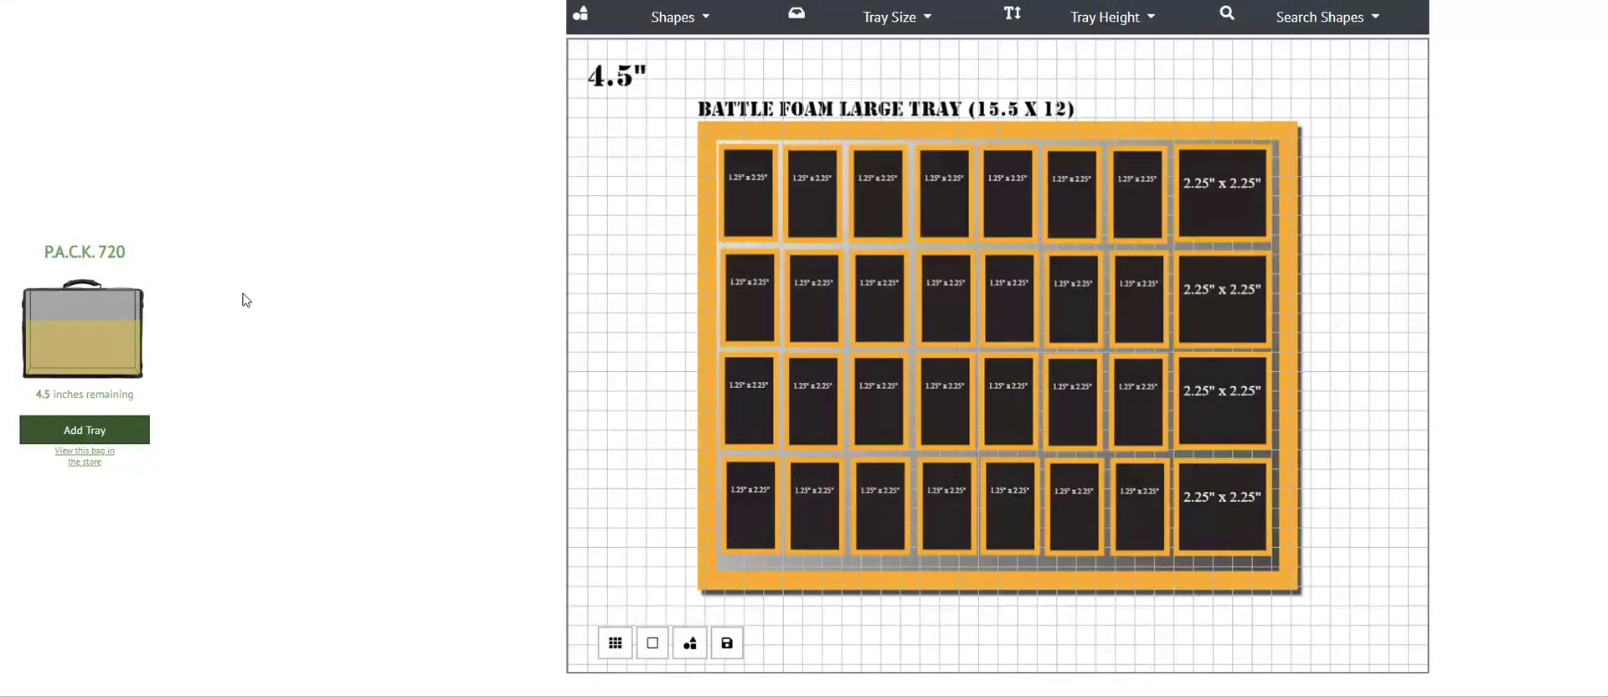
Step: Change the tray height to 1.5 inch and turn grid snapping off
{"action": "left_click", "coordinate": [1085, 19]}
{"action": "scroll", "coordinate": [1046, 127], "scroll_direction": "up", "scroll_amount": 5}
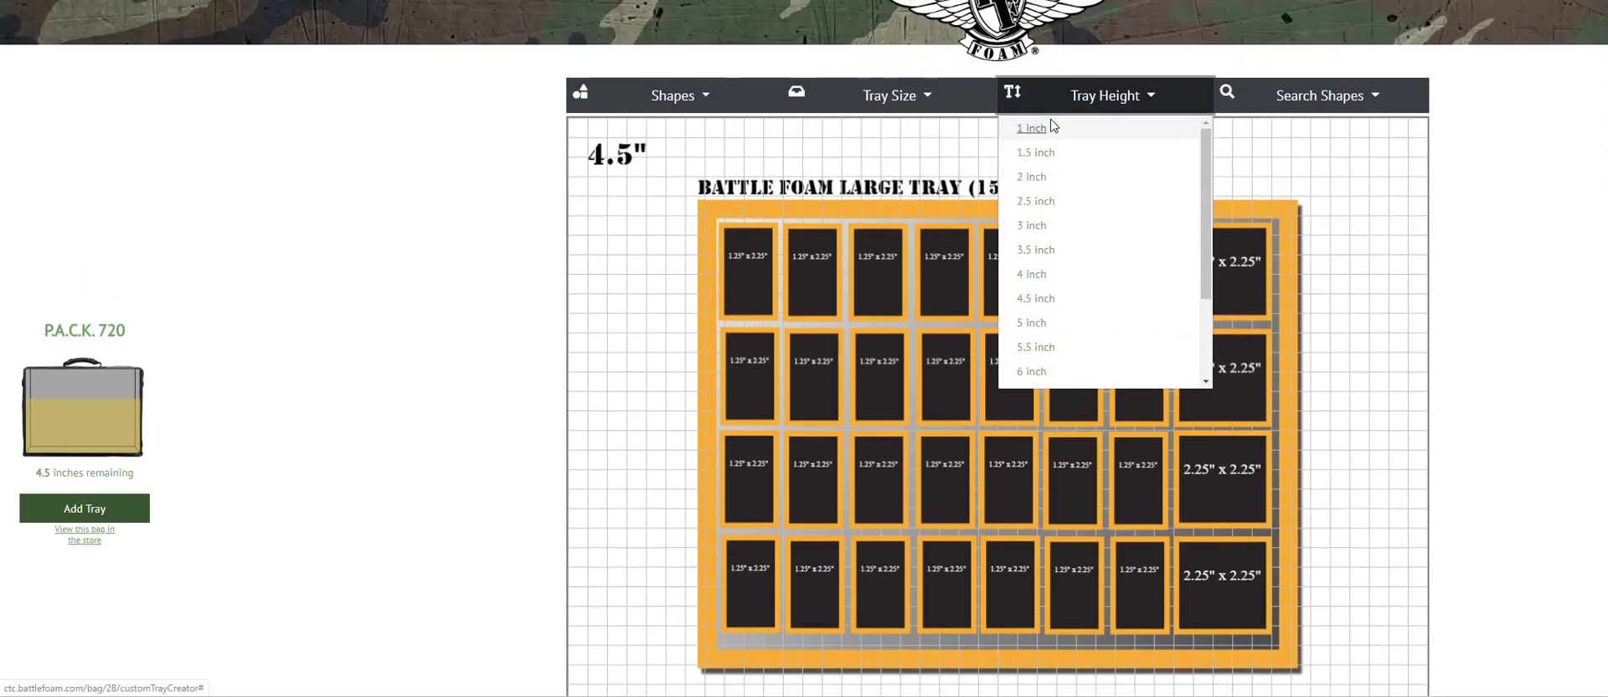
{"action": "left_click", "coordinate": [1057, 154]}
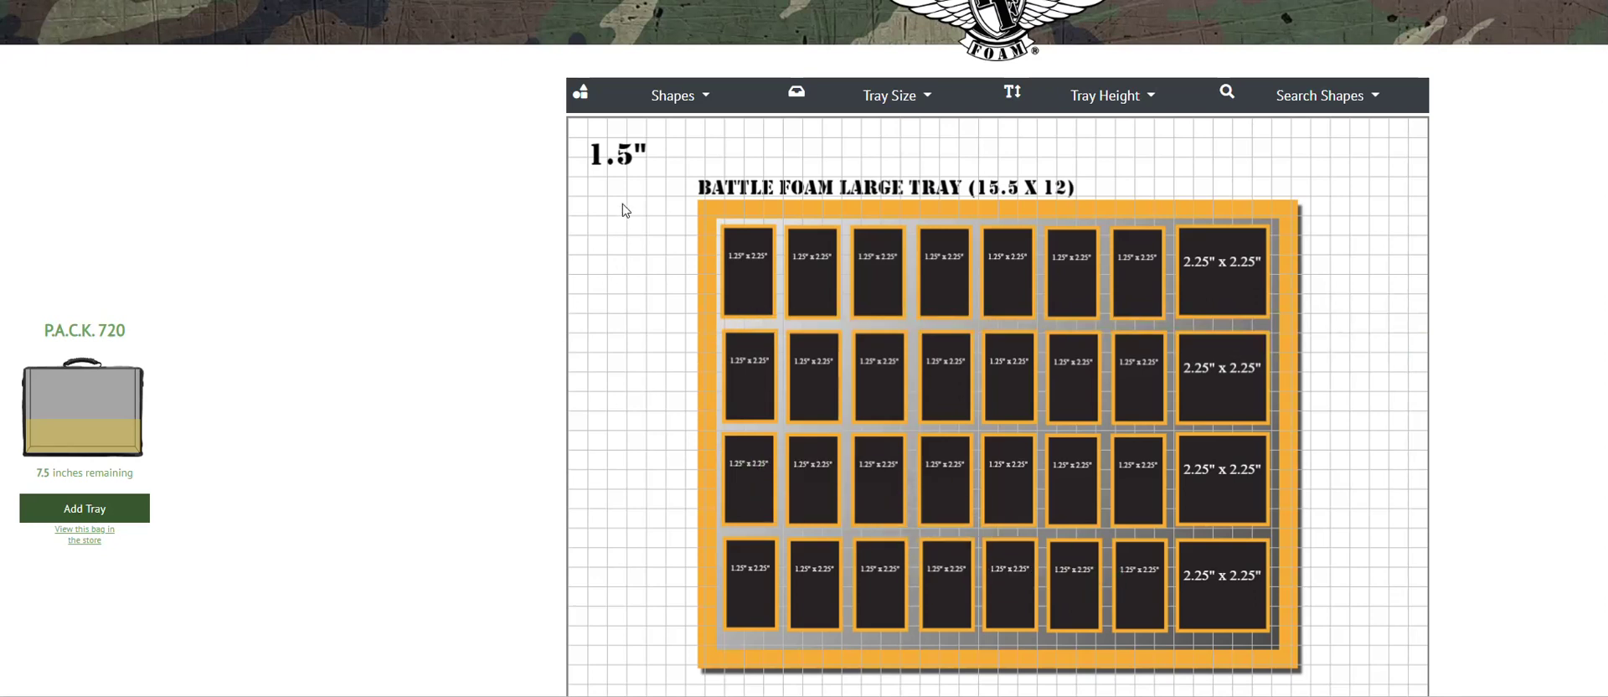
{"action": "scroll", "coordinate": [643, 391], "scroll_direction": "down", "scroll_amount": 1}
{"action": "left_click", "coordinate": [617, 642]}
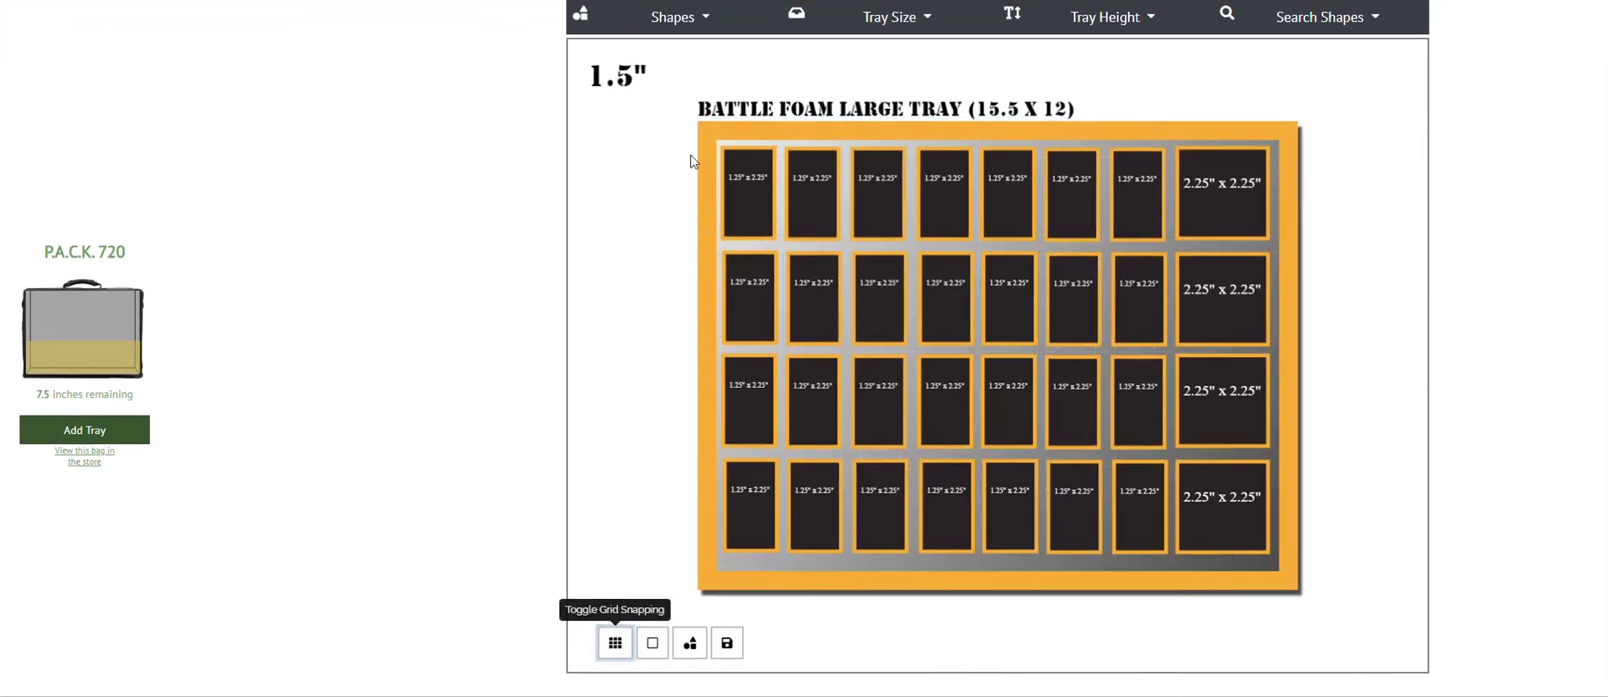
Step: Set the bag's foam to one 4.5-inch and two 1.5-inch trays and apply it
{"action": "left_click", "coordinate": [125, 432]}
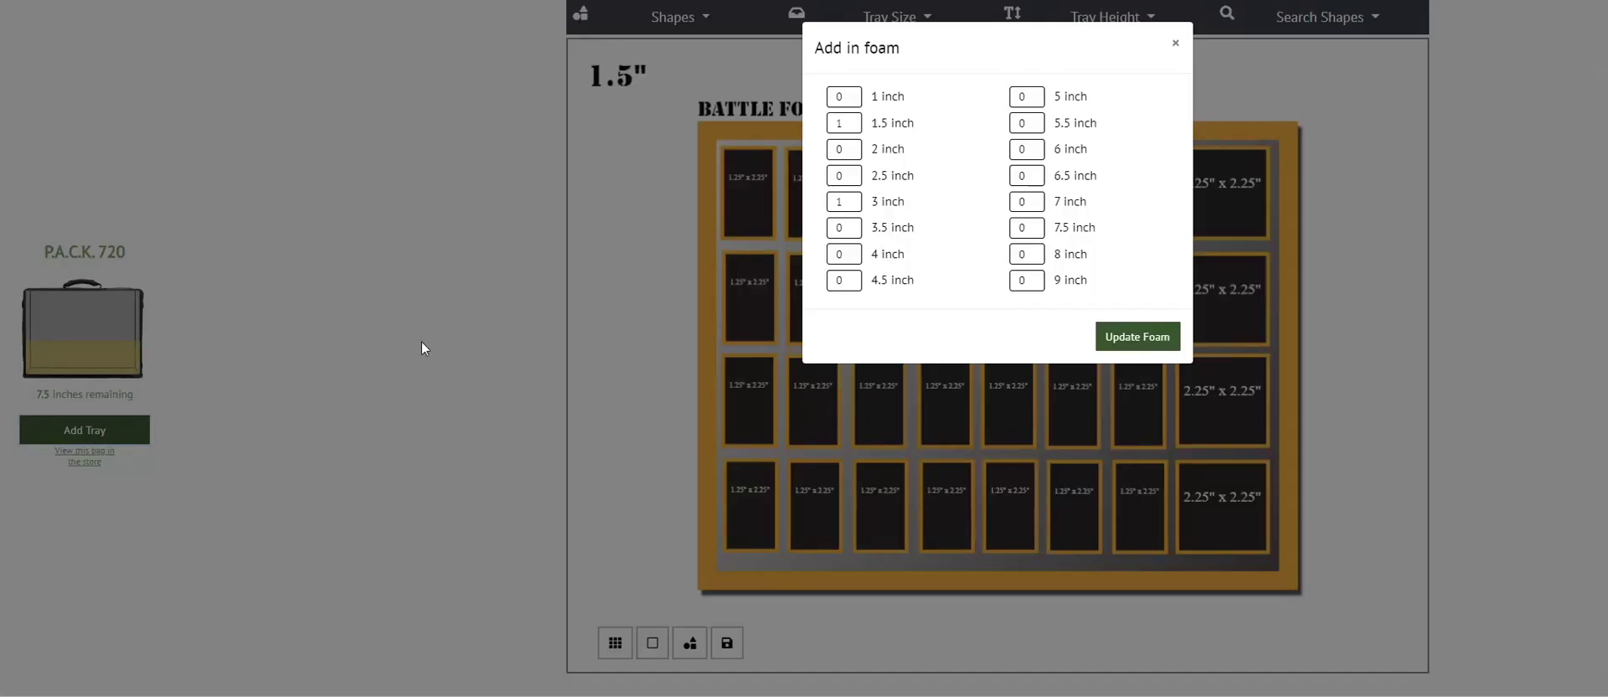
{"action": "left_click", "coordinate": [844, 281]}
{"action": "left_click", "coordinate": [855, 277]}
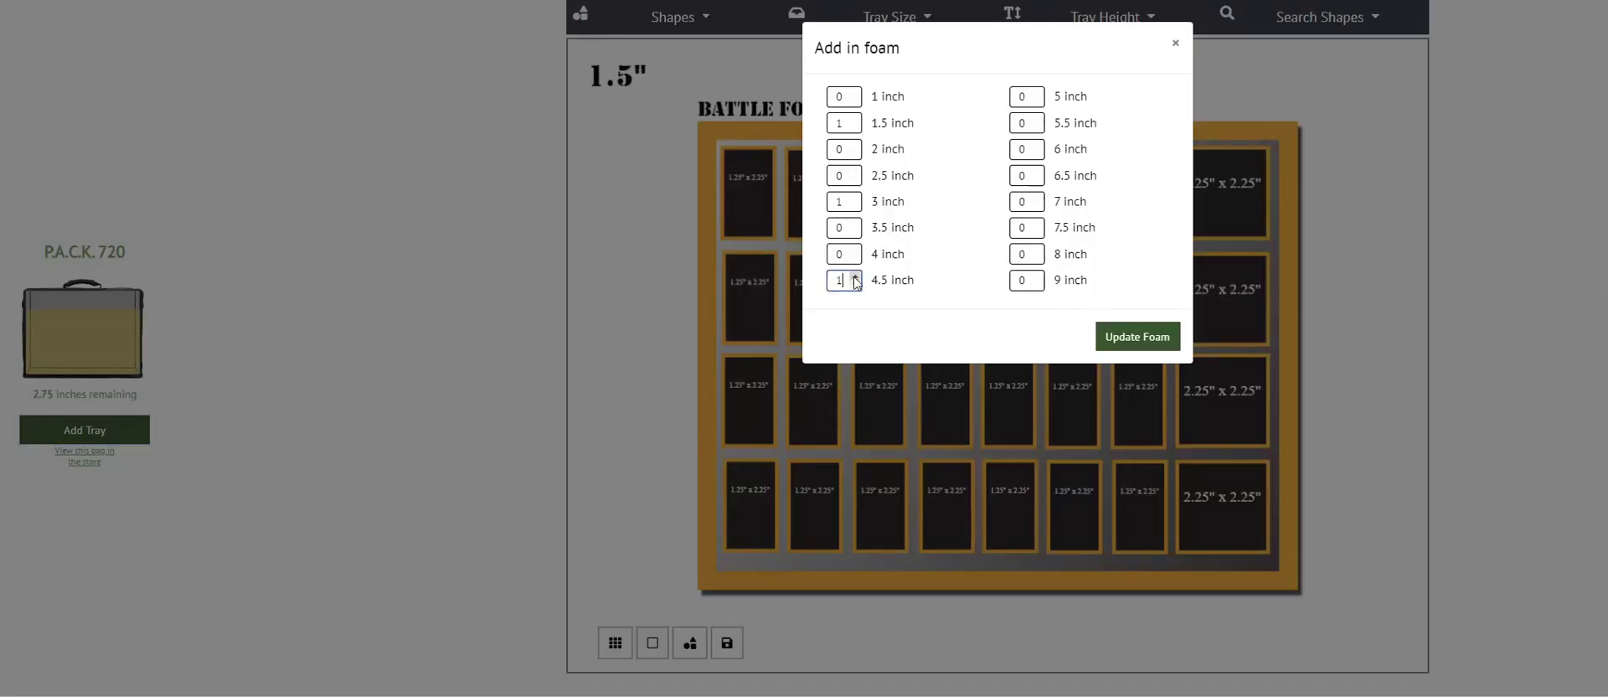
{"action": "left_click", "coordinate": [856, 119]}
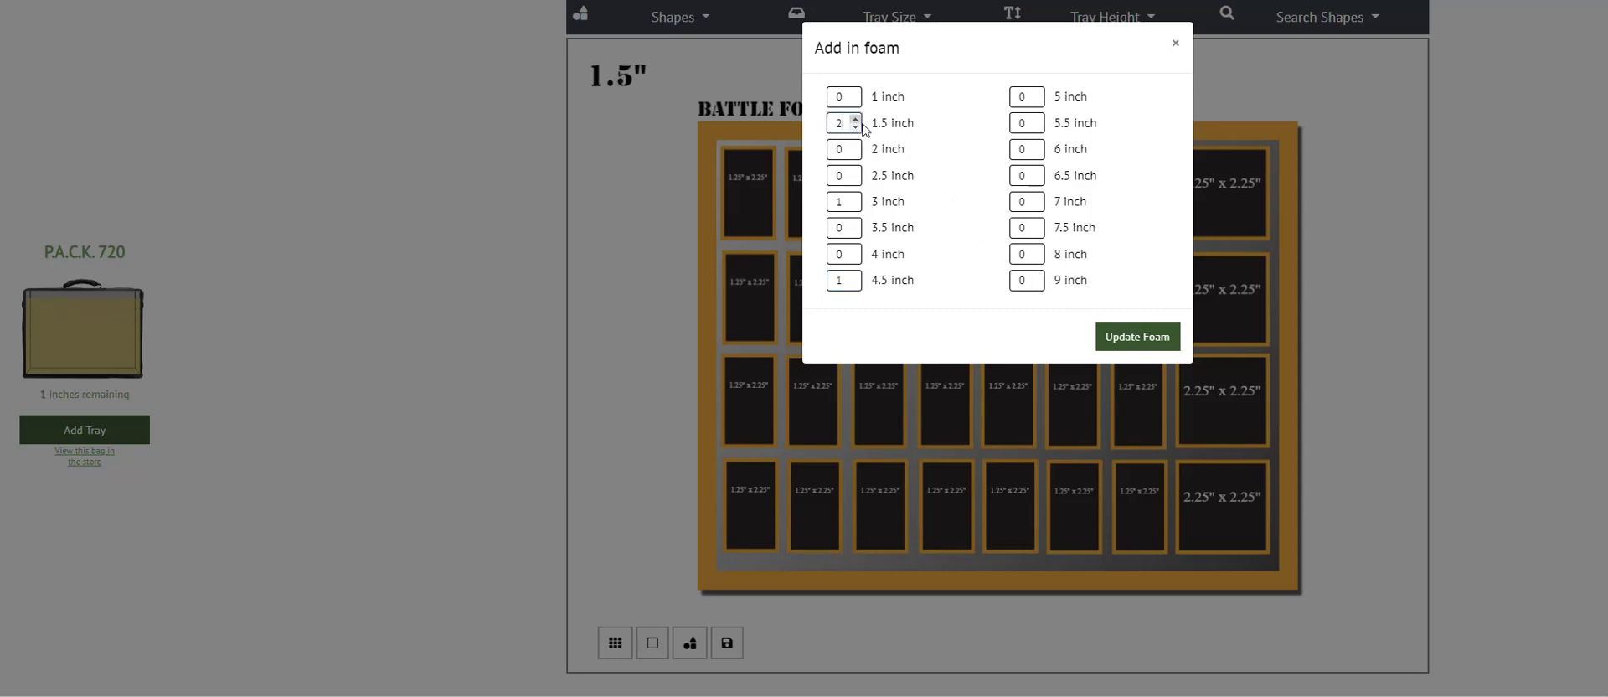
{"action": "left_click", "coordinate": [1139, 338]}
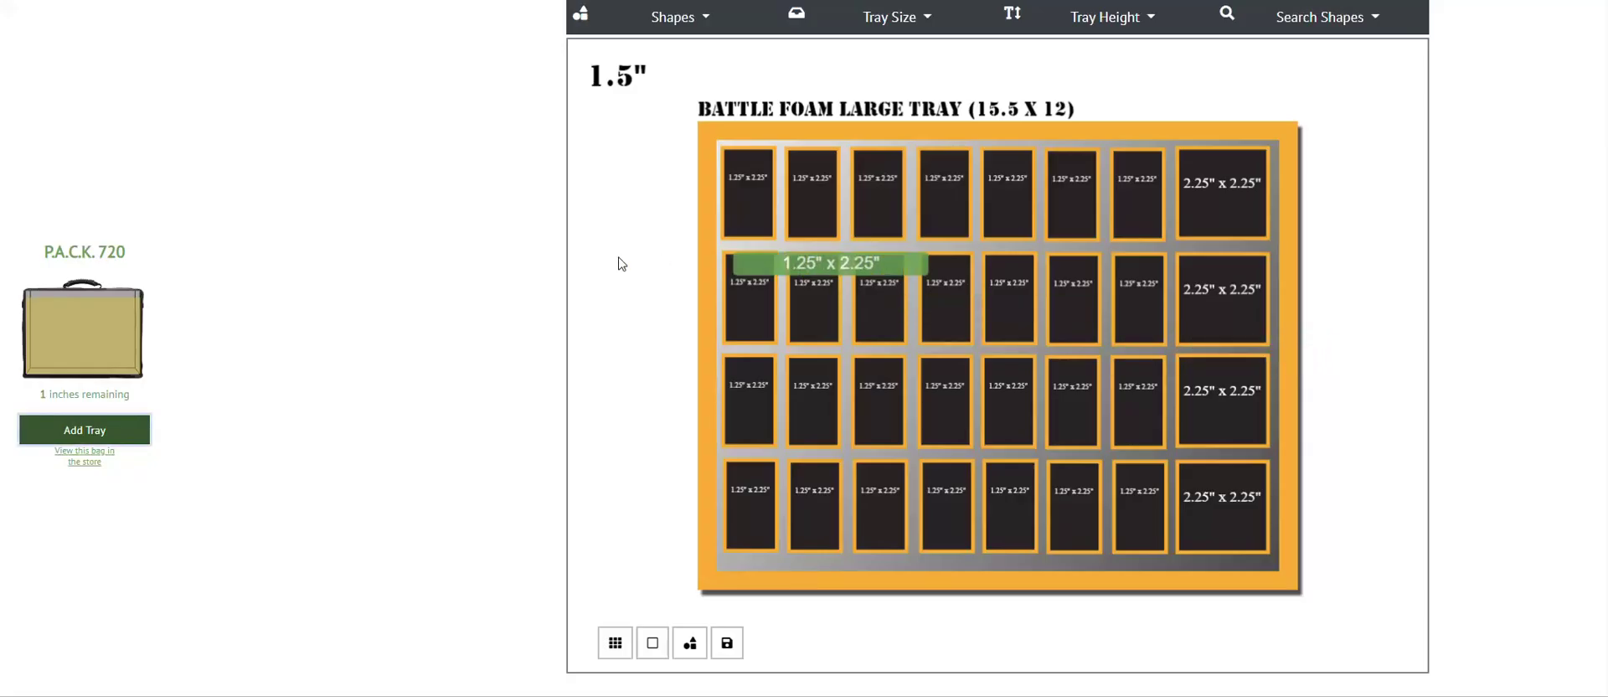